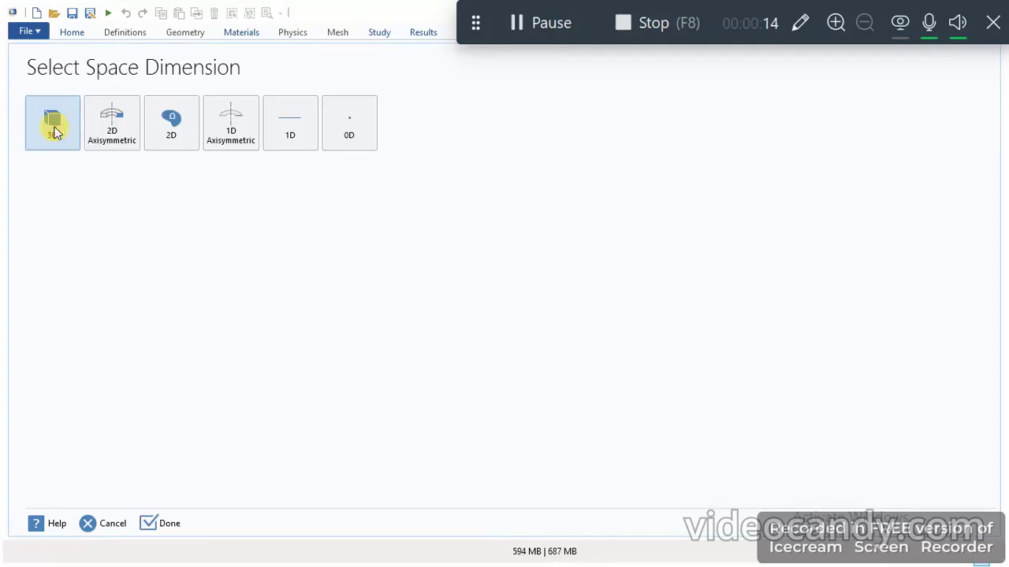
- Choose a 3D space dimension and add the Heat Transfer in Solids and Fluids physics interface
left_click(51, 137)
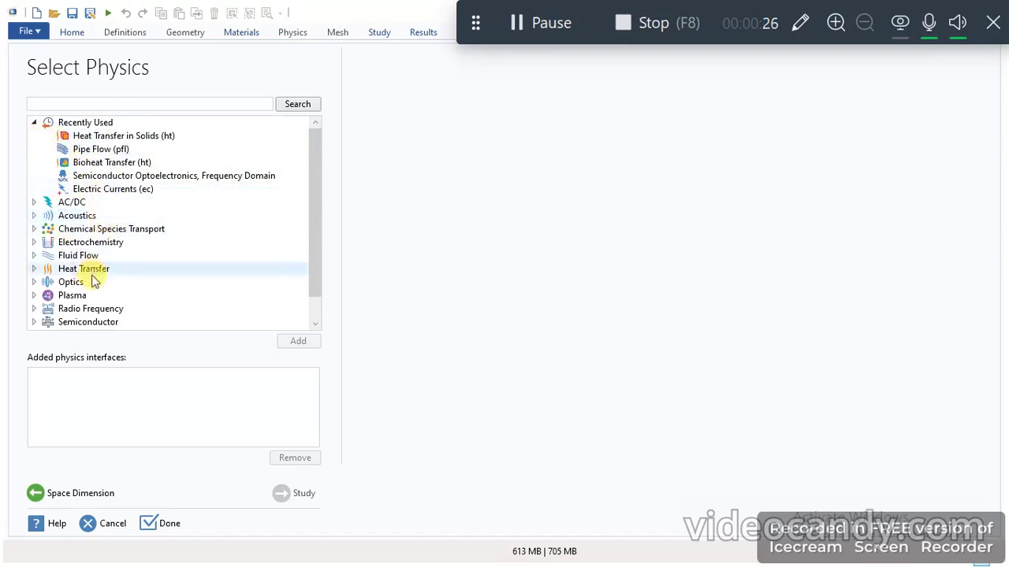
left_click(34, 269)
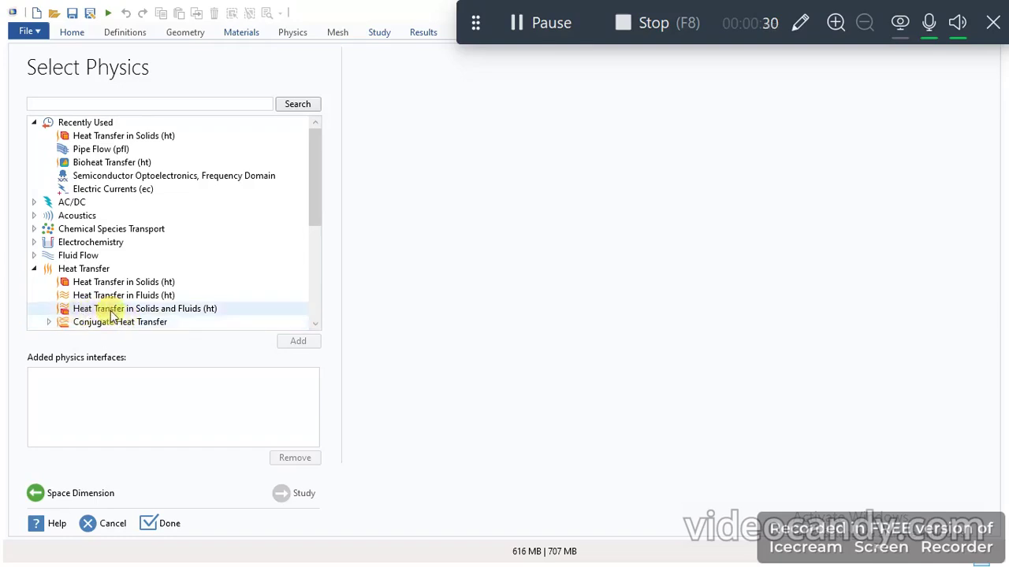
left_click(202, 313)
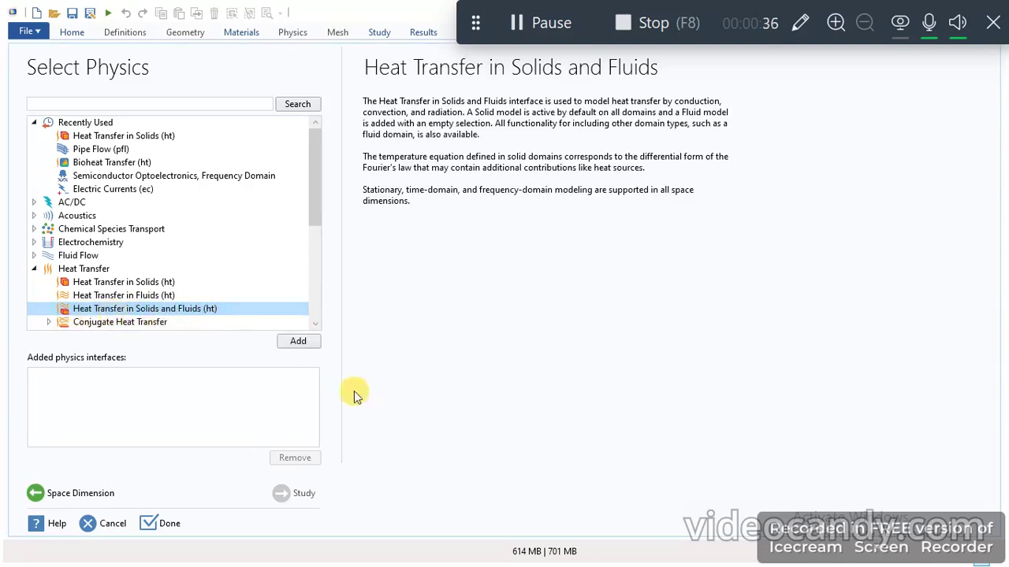
left_click(300, 341)
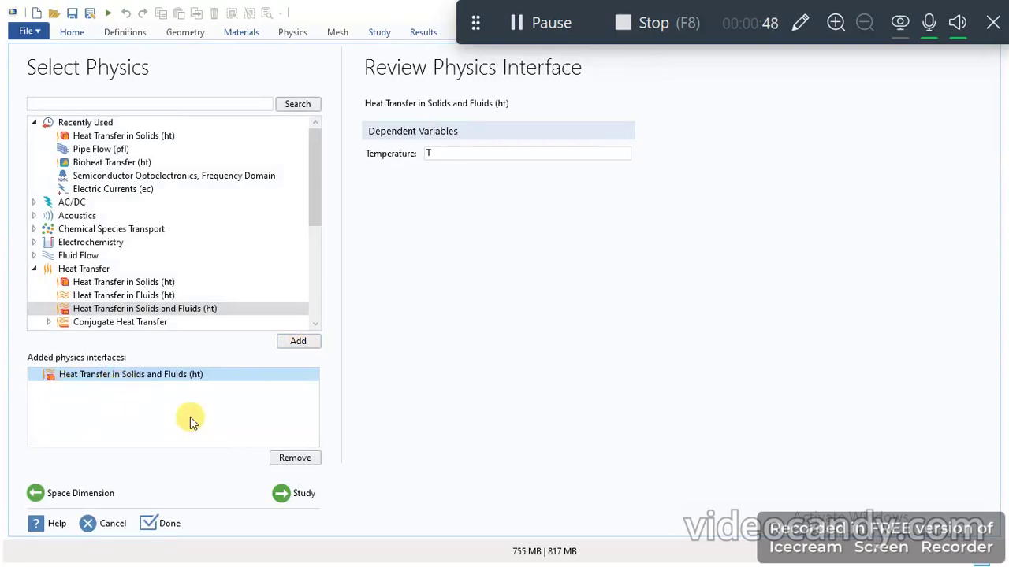
- Select a Stationary study for the heat transfer physics and complete the model setup
left_click(293, 493)
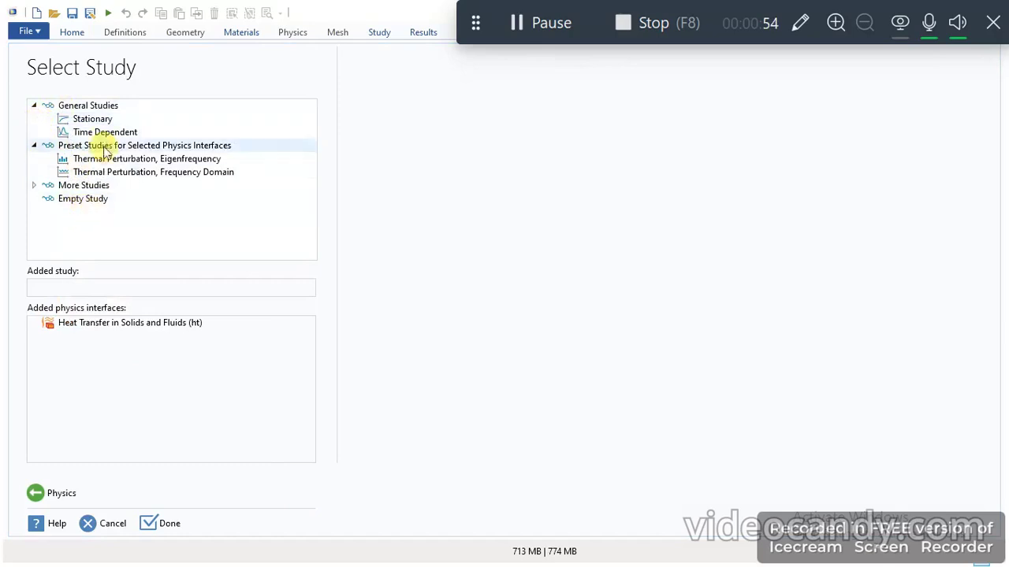
left_click(94, 122)
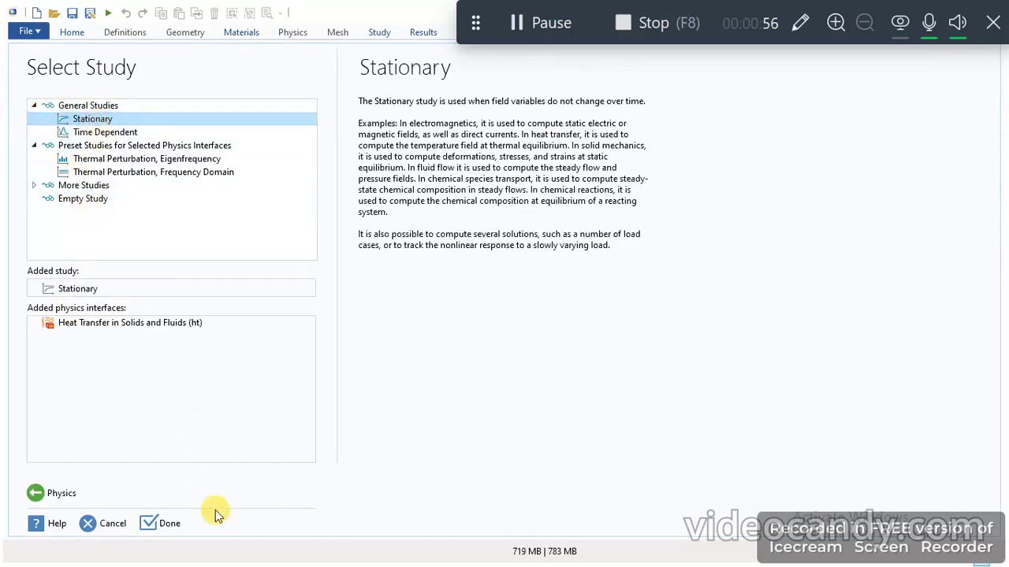
left_click(165, 527)
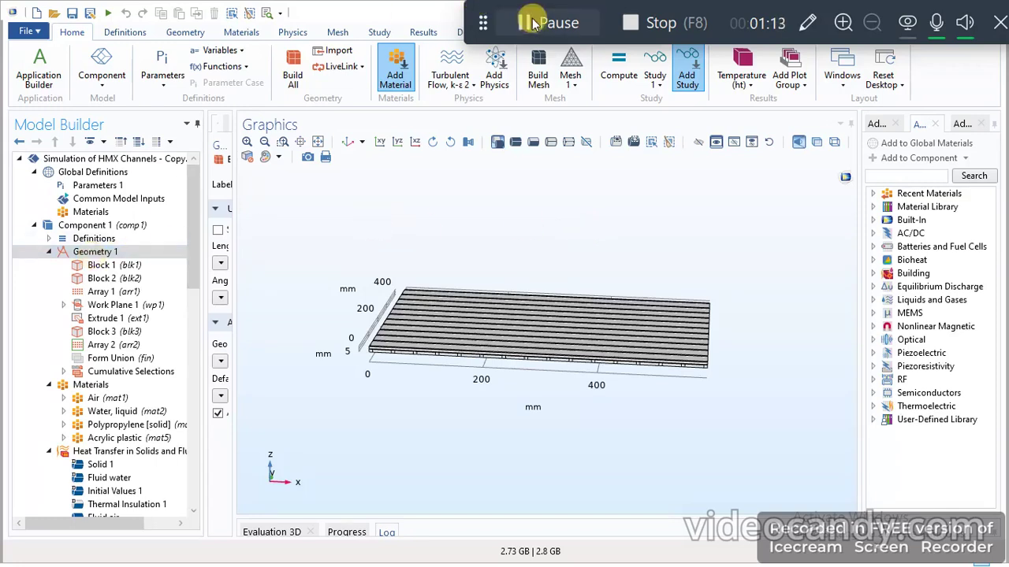
- Examine the channel plate geometry up close from several viewing angles
scroll(546, 27, "up", 3)
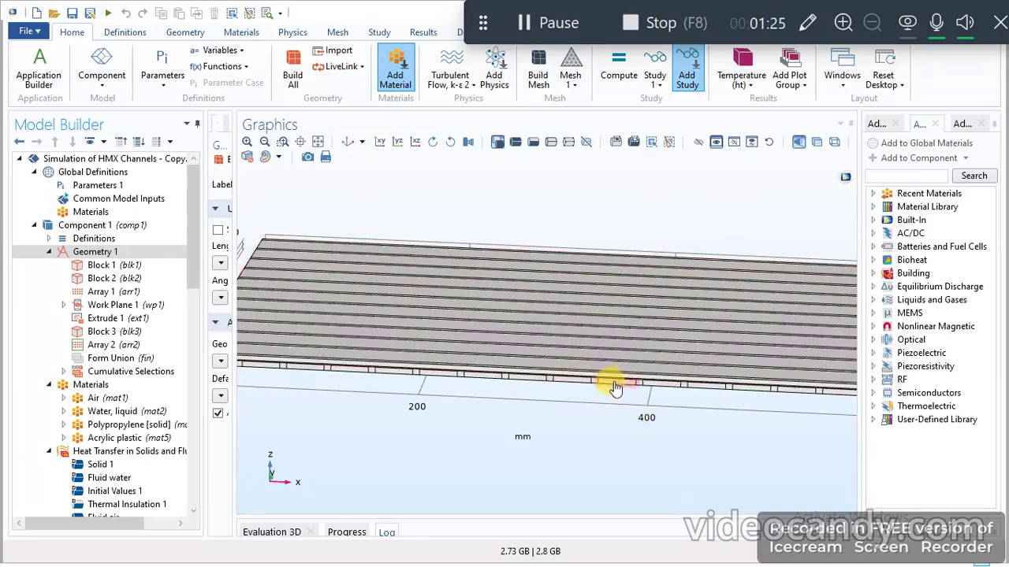
mouse_move(613, 428)
left_mouse_down()
mouse_move(599, 394)
mouse_move(608, 410)
left_mouse_up()
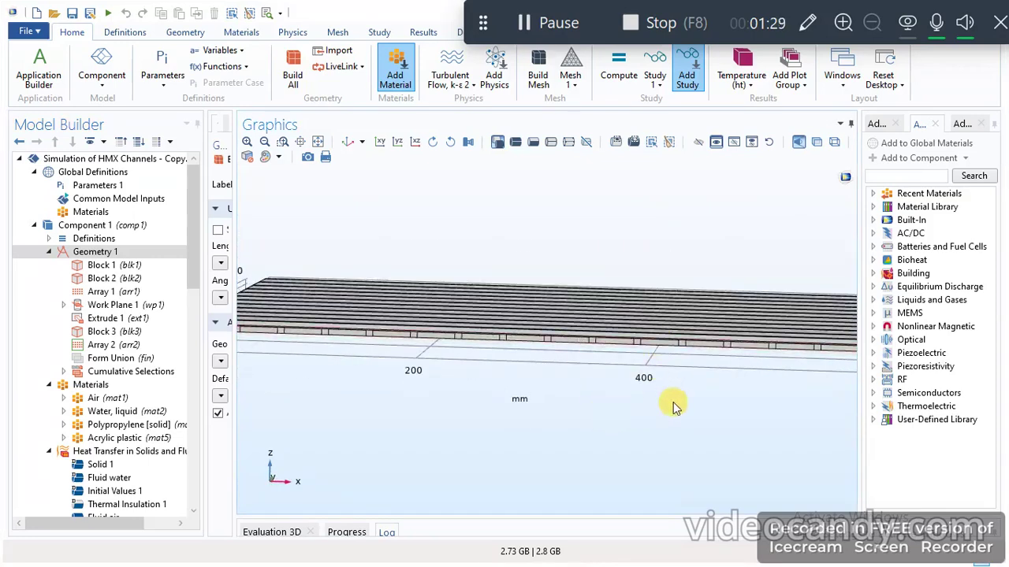
left_click_drag(672, 401, 668, 438)
left_click_drag(659, 476, 592, 457)
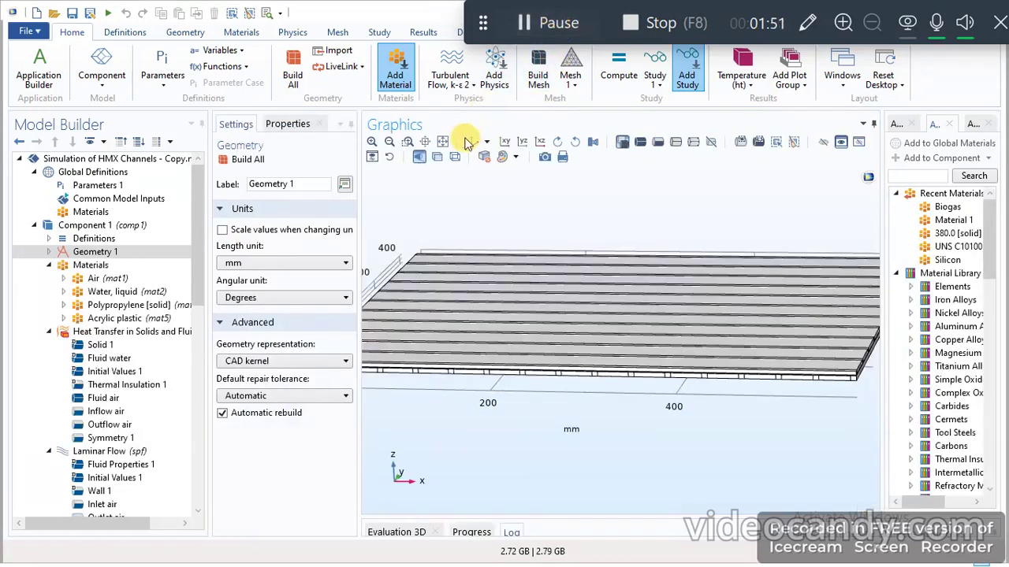
- Review which domains of the channel plate are assigned to the Air and Water, liquid materials
left_click(93, 279)
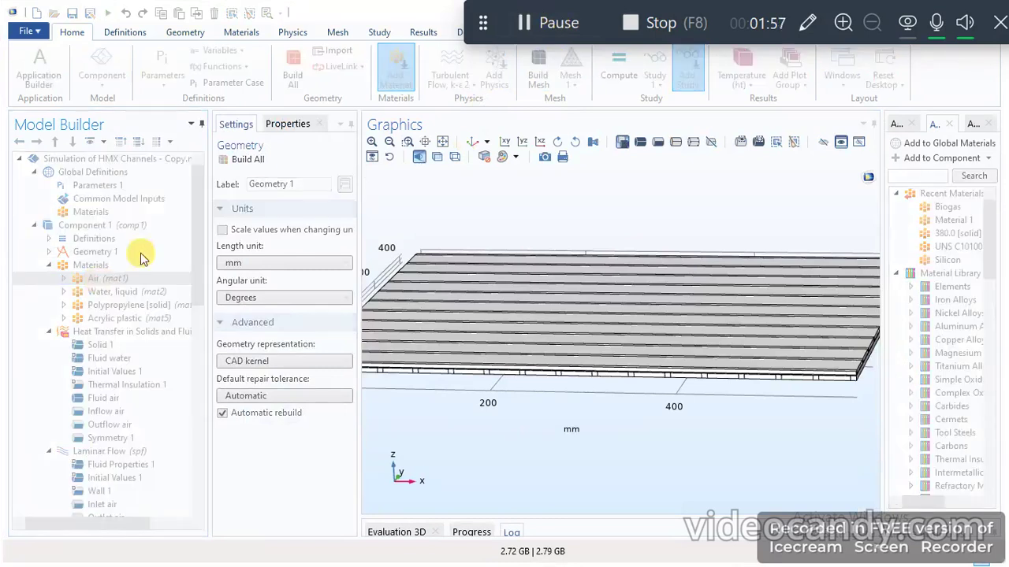
left_click(547, 22)
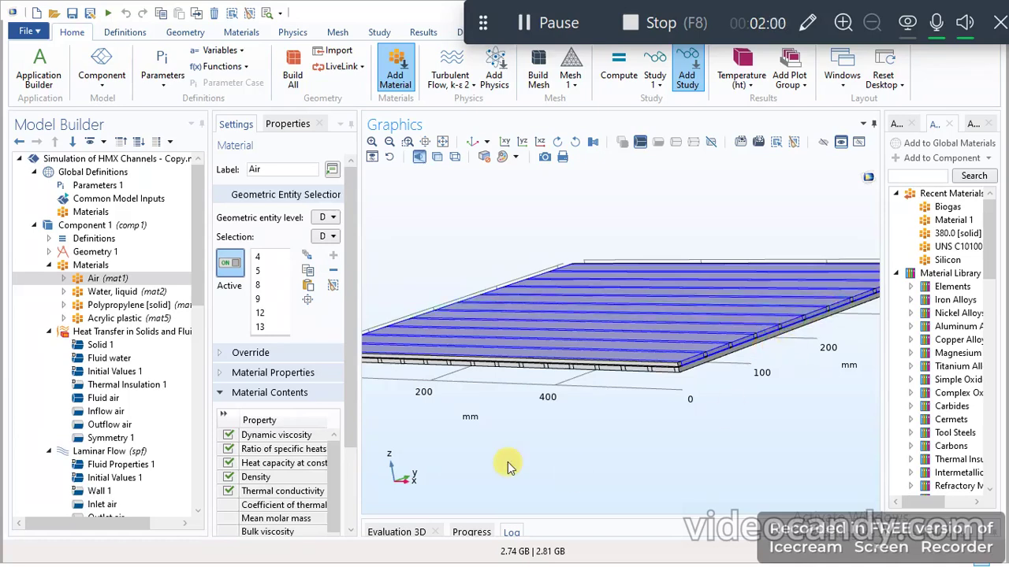
left_click(125, 292)
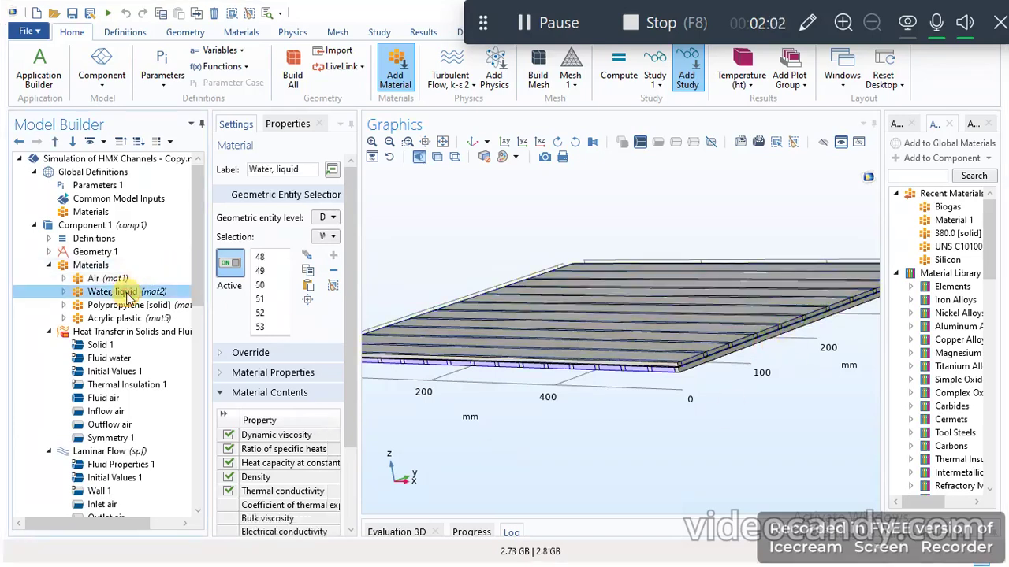
left_click_drag(607, 461, 637, 450)
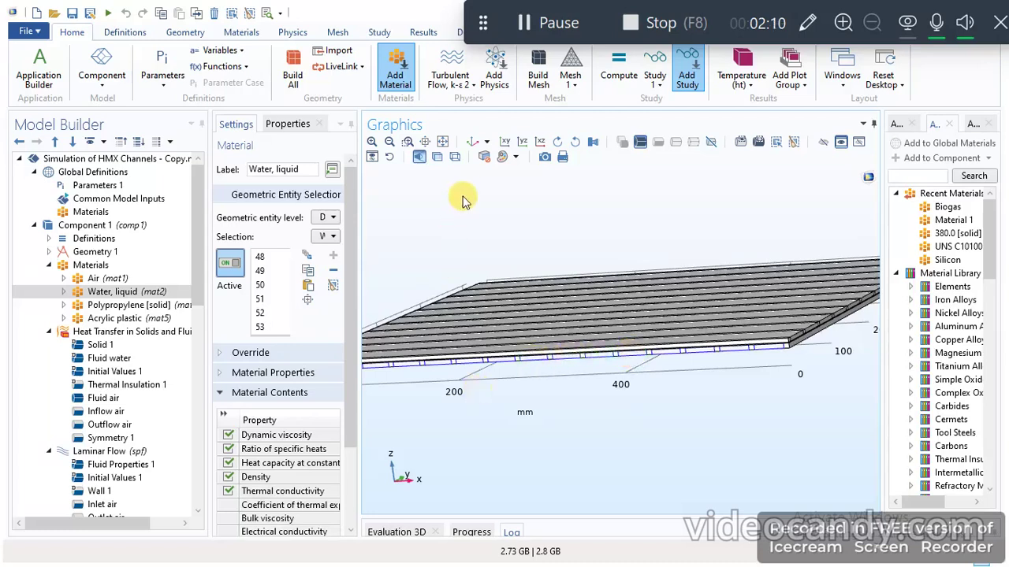
- Inspect the domains assigned to the Polypropylene [solid] and Acrylic plastic materials from different angles
left_click(138, 306)
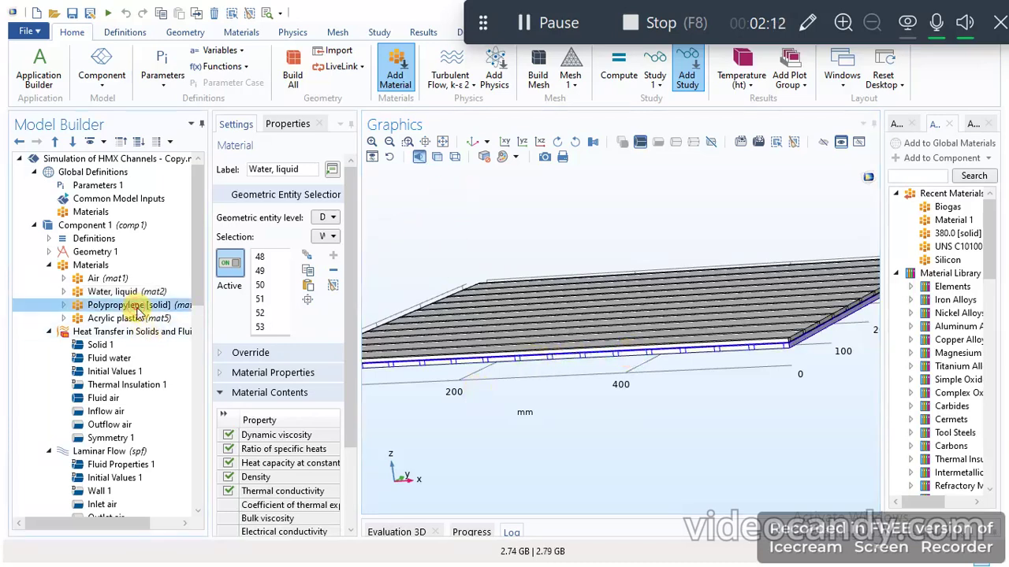
right_click_drag(683, 450, 641, 378)
left_click_drag(667, 383, 589, 376)
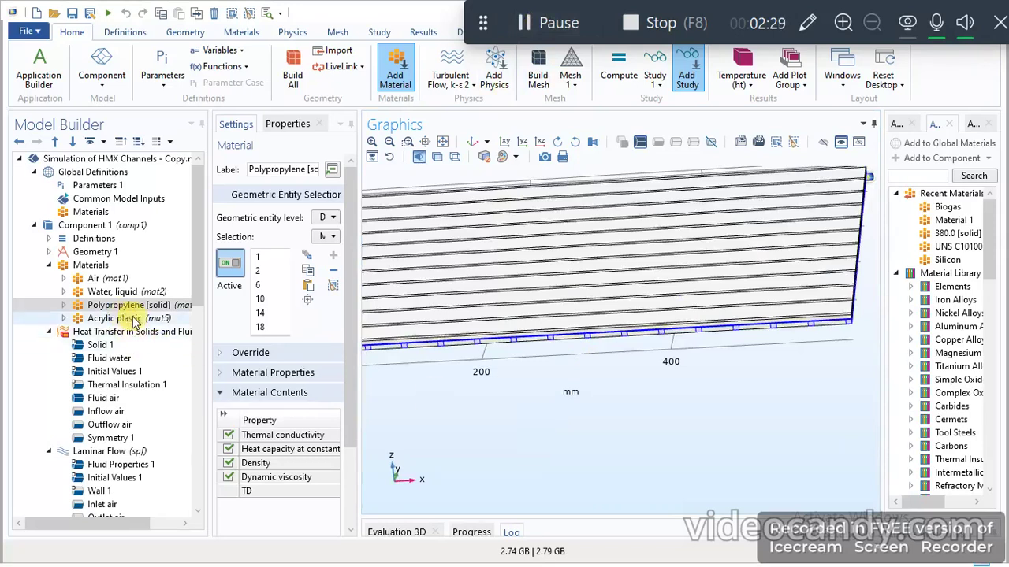
left_click(130, 319)
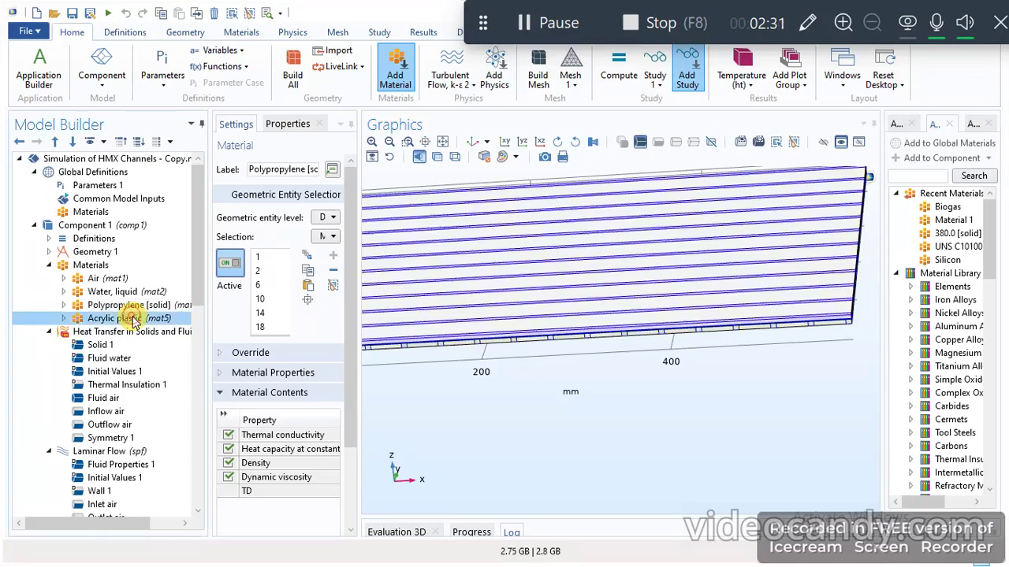
left_click_drag(796, 389, 756, 373)
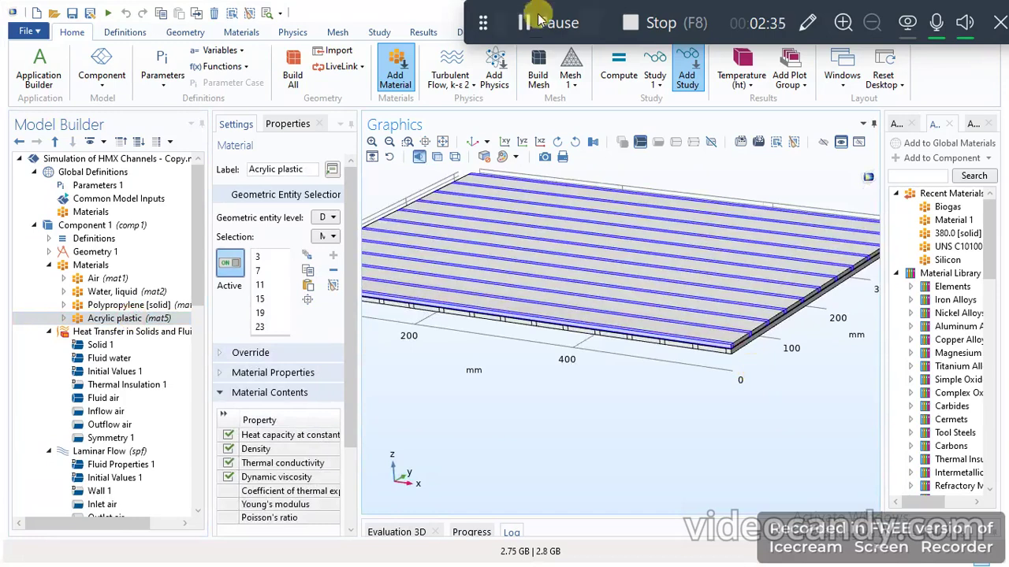
left_click(534, 21)
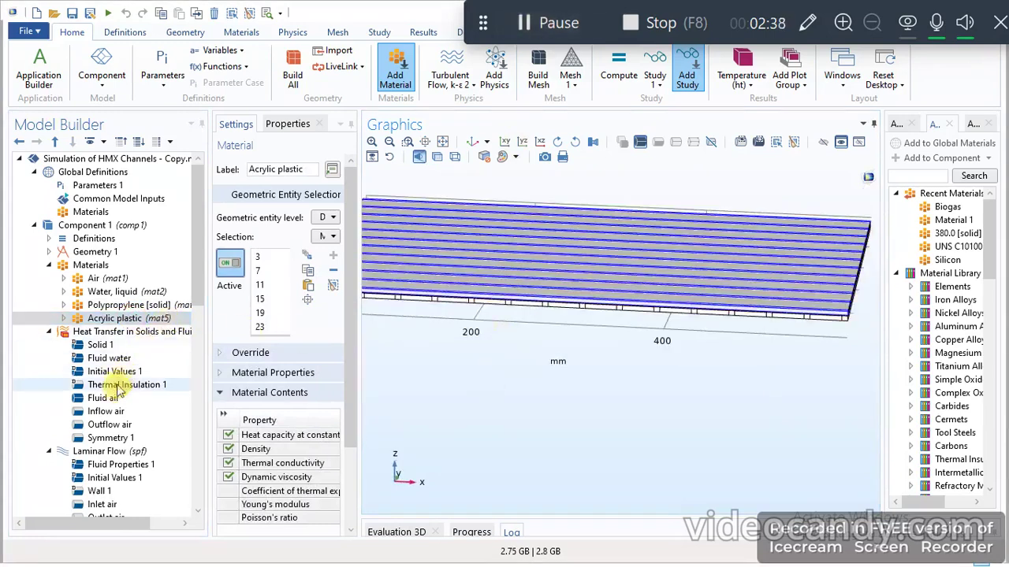
- Review the Fluid air domains and the Inflow air boundaries and upstream properties in the air-side heat transfer physics
left_click(108, 401)
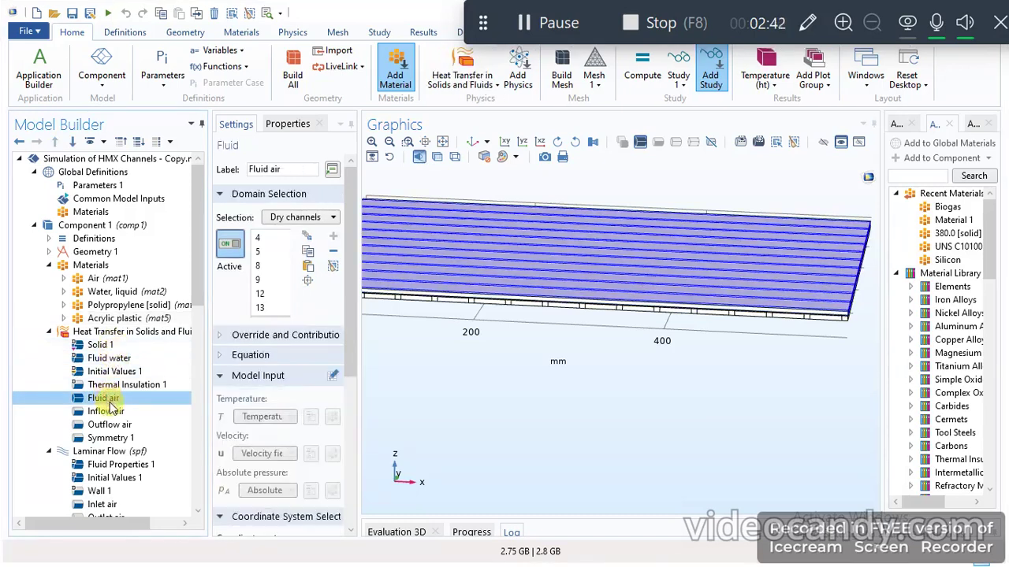
left_click(105, 413)
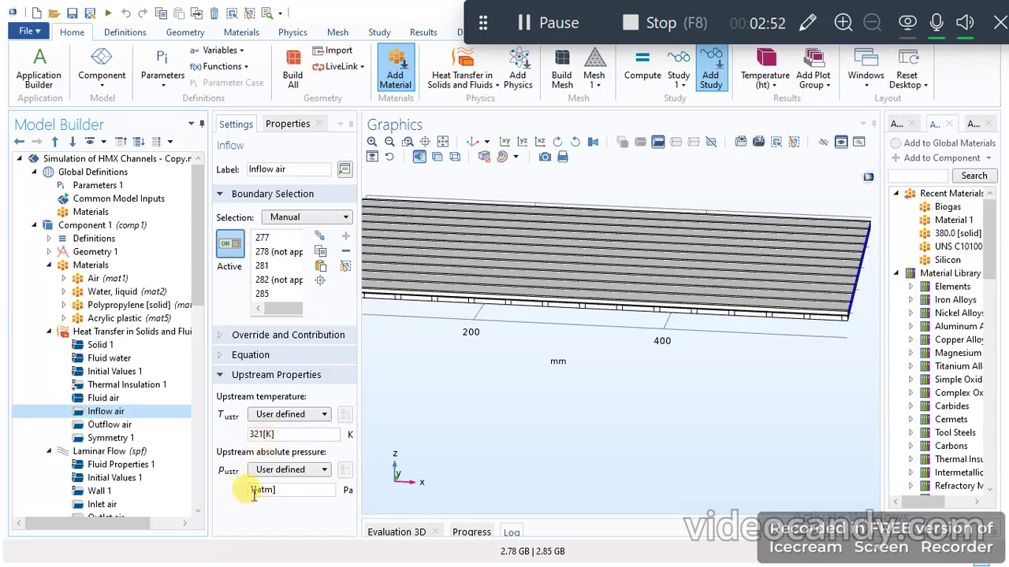
left_click_drag(733, 398, 682, 389)
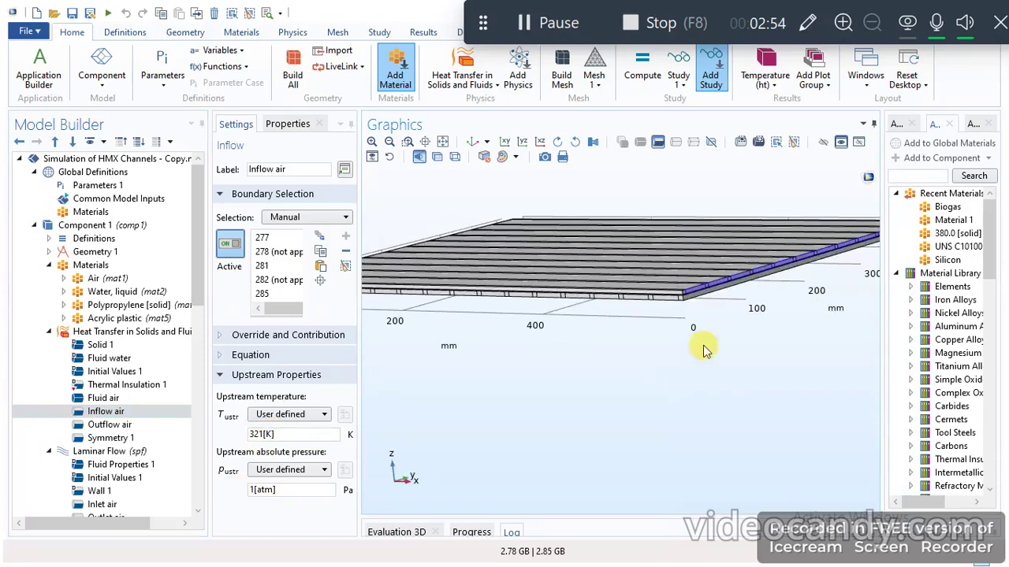
mouse_move(642, 361)
left_mouse_down()
mouse_move(704, 371)
mouse_move(654, 374)
left_mouse_up()
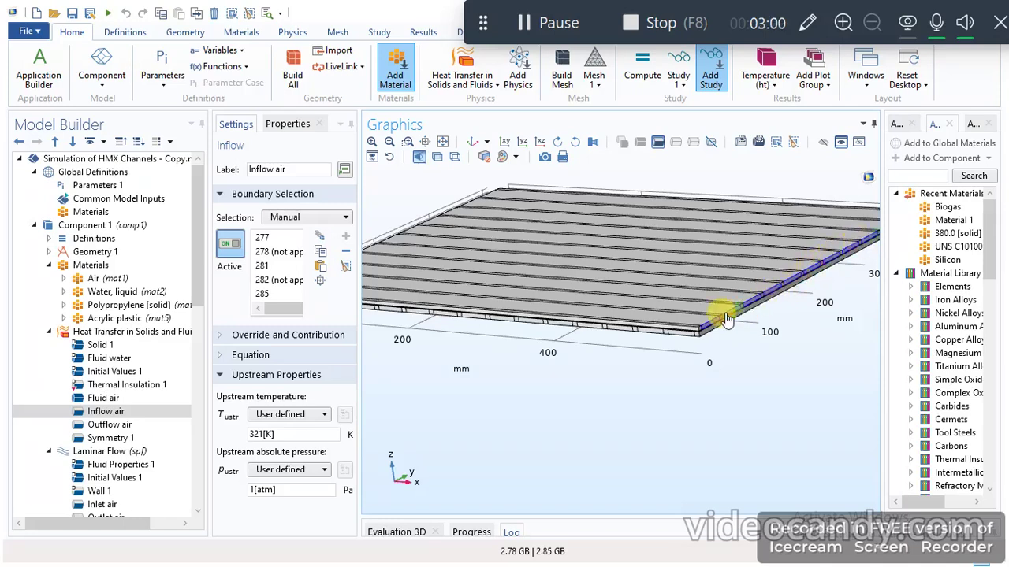
- Inspect the Outflow air boundaries of the heat transfer physics on the opposite end of the plate
left_click(109, 425)
left_click_drag(576, 367, 731, 384)
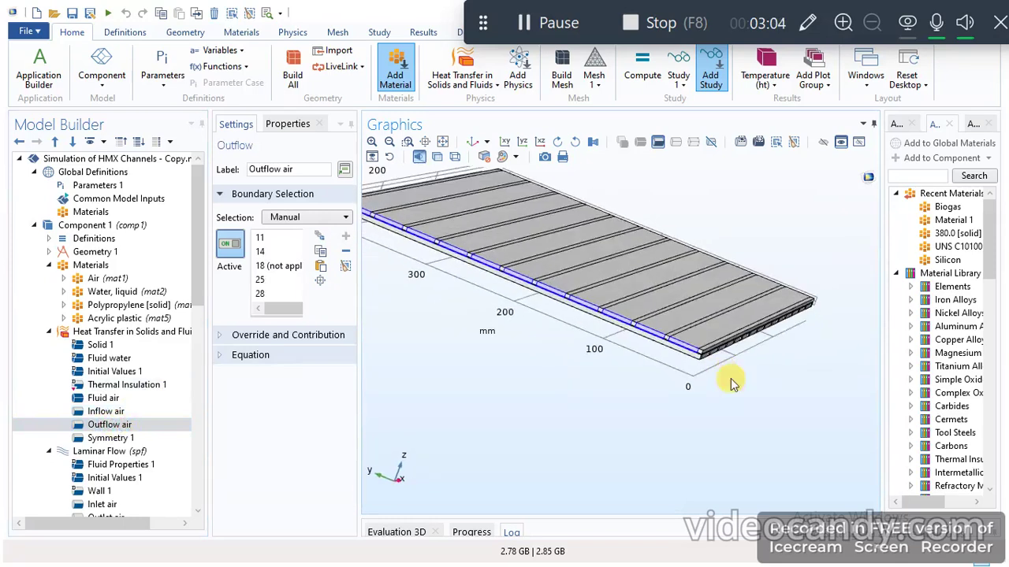
left_click_drag(581, 394, 471, 389)
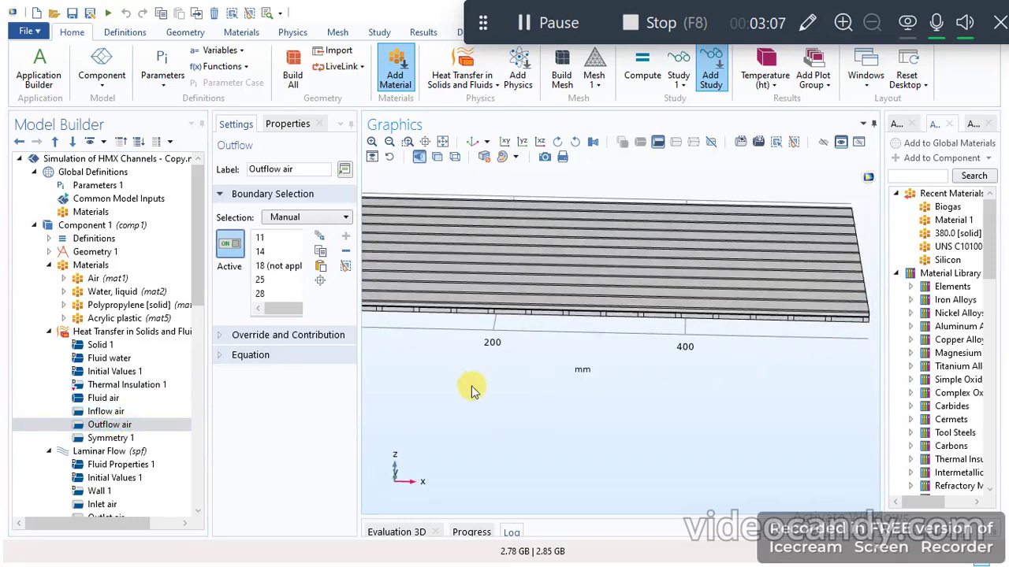
- Review the Wall 1, Inlet air and Outlet air boundary conditions of the Laminar Flow physics
left_click(199, 448)
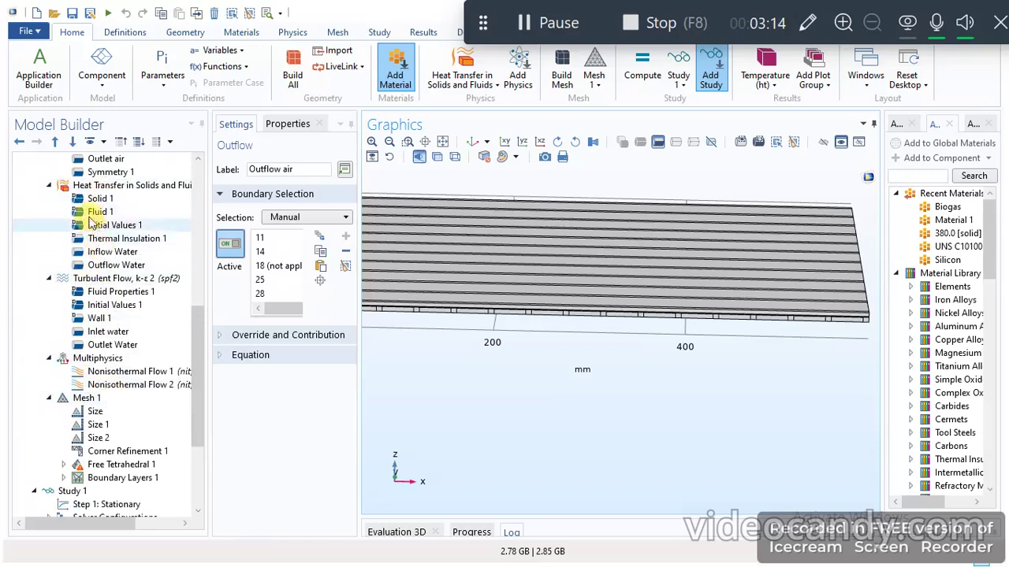
left_click(552, 22)
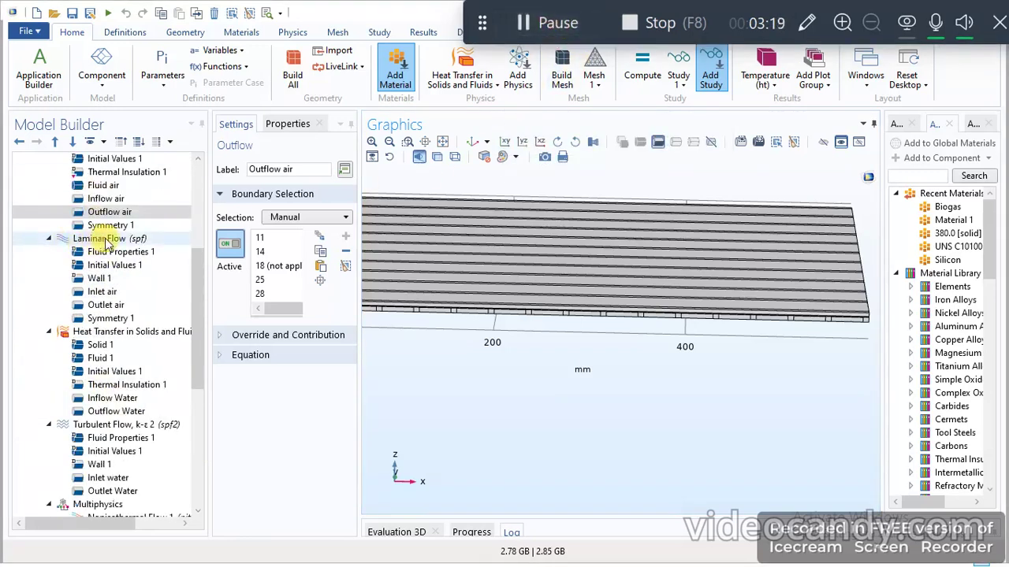
left_click(101, 279)
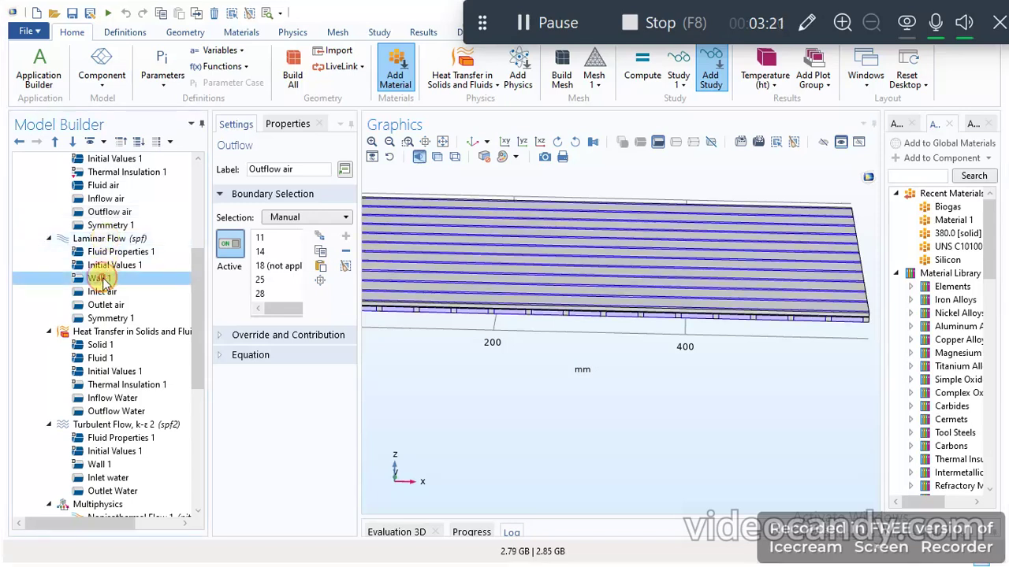
left_click(101, 292)
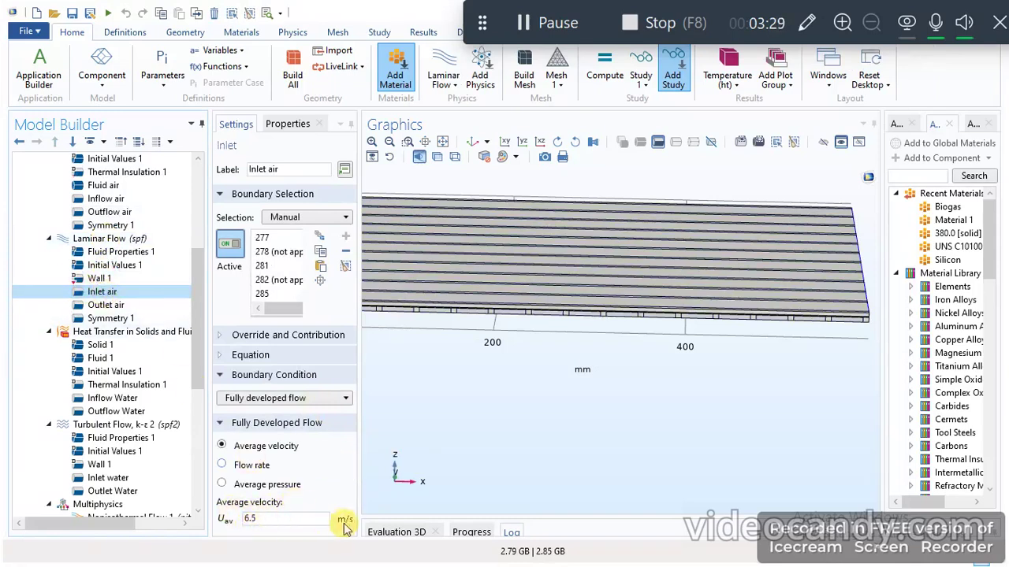
left_click(101, 306)
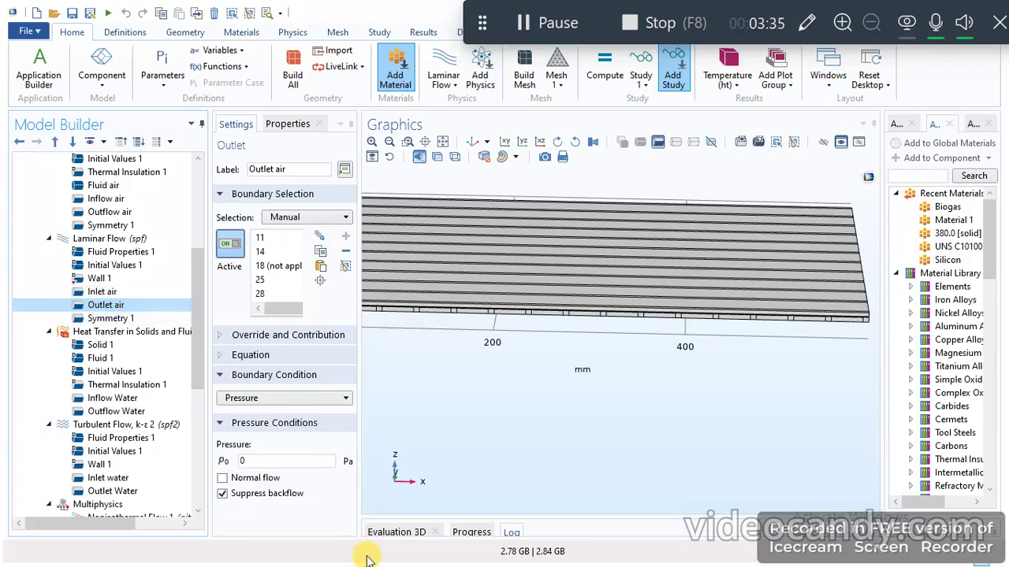
left_click(105, 309)
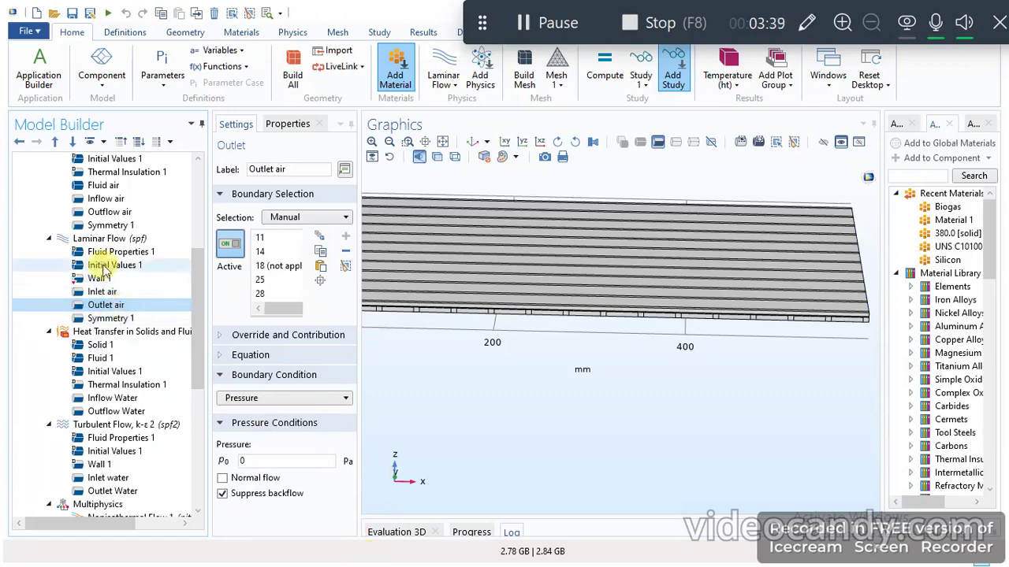
scroll(126, 358, "down", 5)
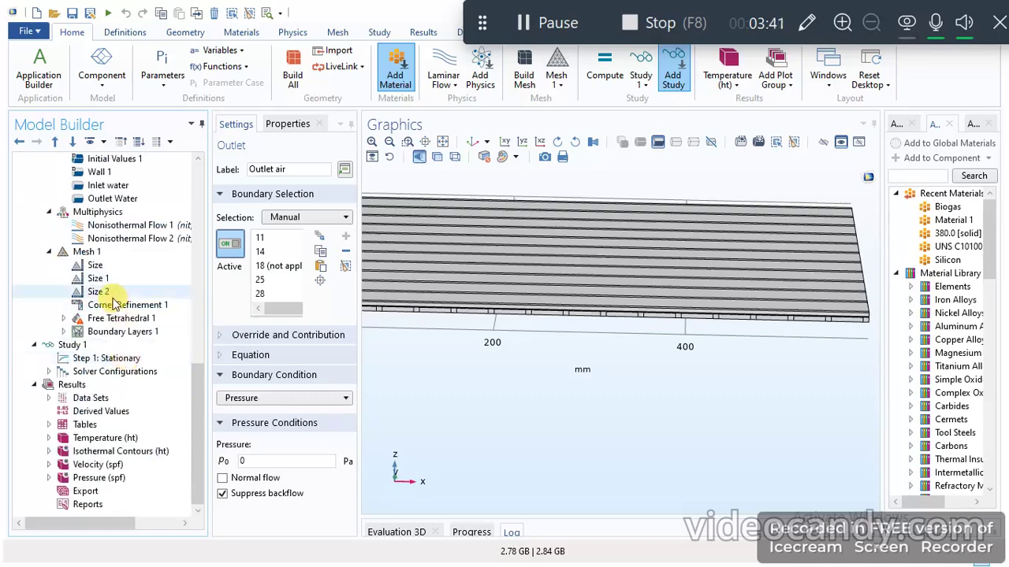
scroll(95, 205, "up", 5)
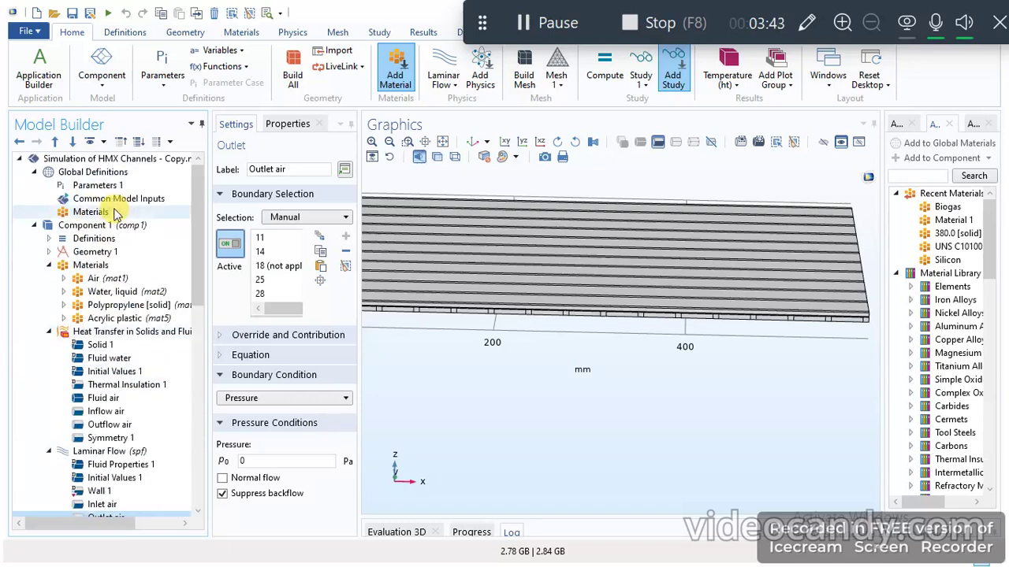
left_click(197, 504)
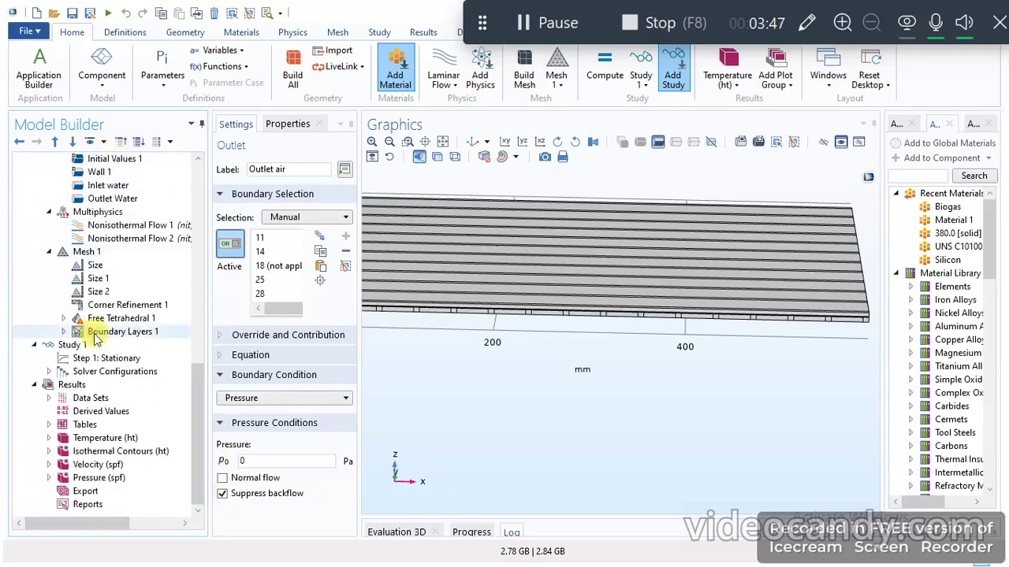
left_click(539, 23)
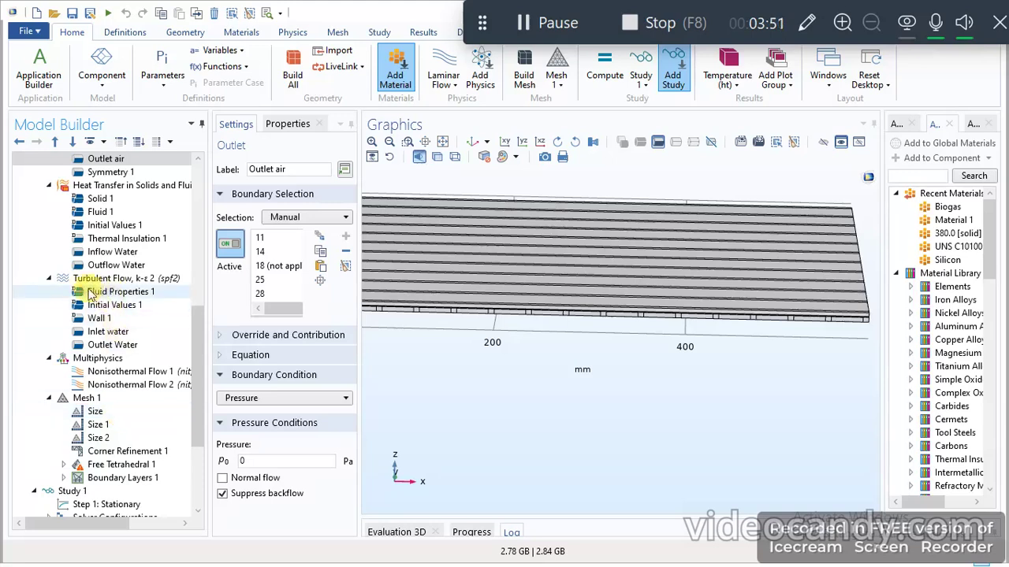
- Review the Inlet water and Outlet Water boundary conditions of the Turbulent Flow, k-ε 2 physics, including the inlet's turbulence conditions
left_click(108, 331)
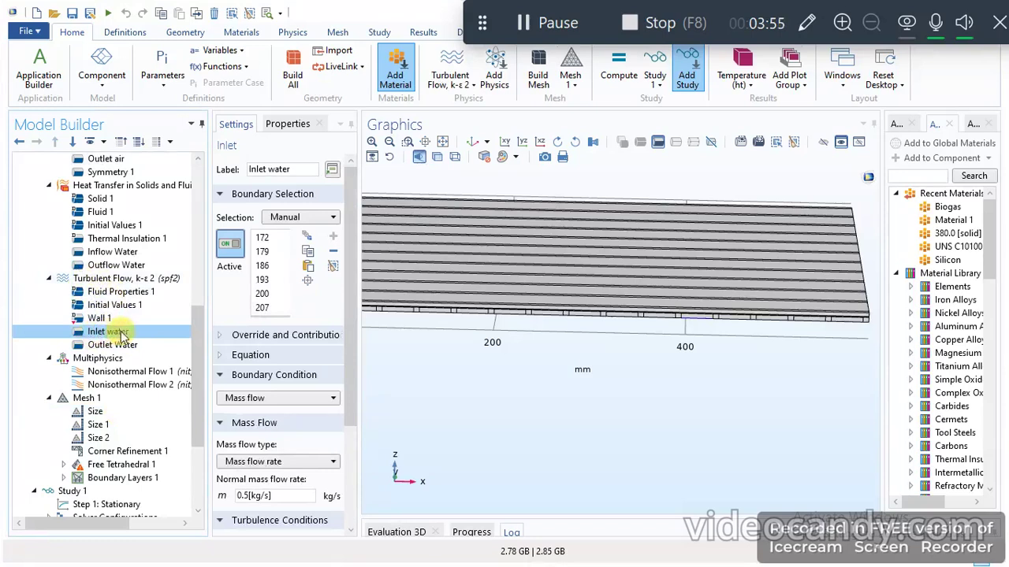
scroll(303, 477, "down", 3)
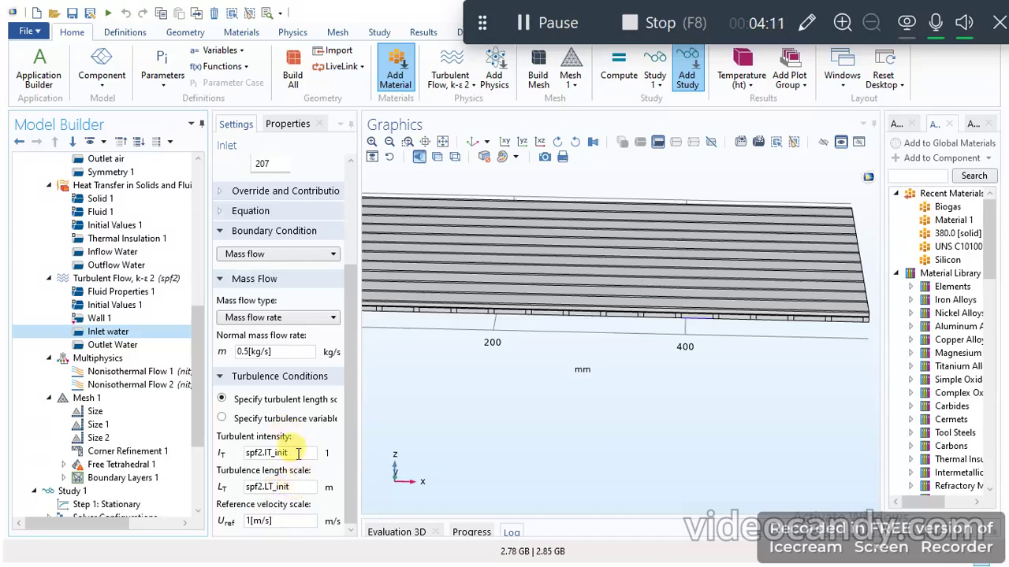
left_click(126, 347)
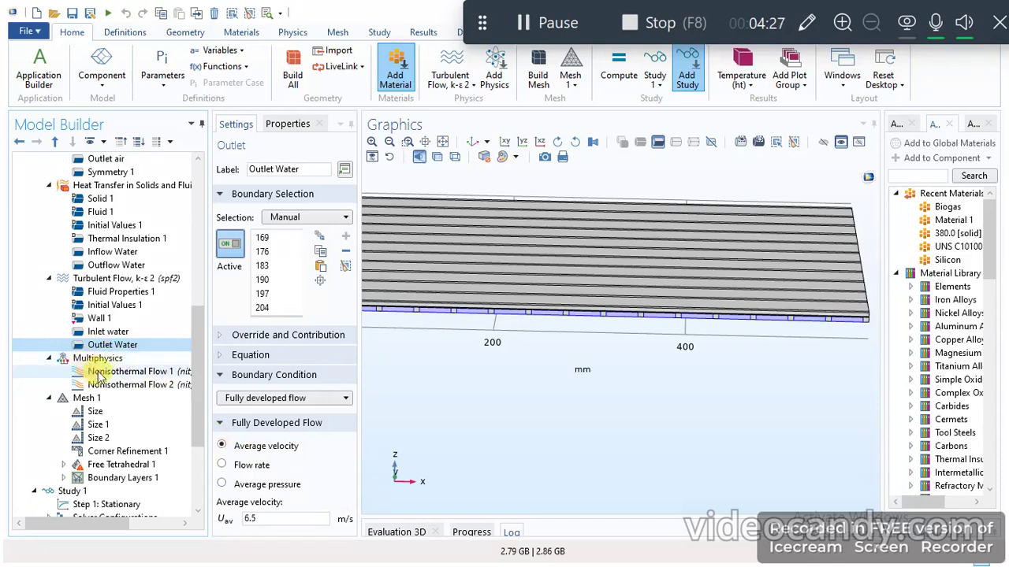
- Review the Nonisothermal Flow 1 and Nonisothermal Flow 2 couplings and inspect Mesh 1 on the plate
left_click(134, 375)
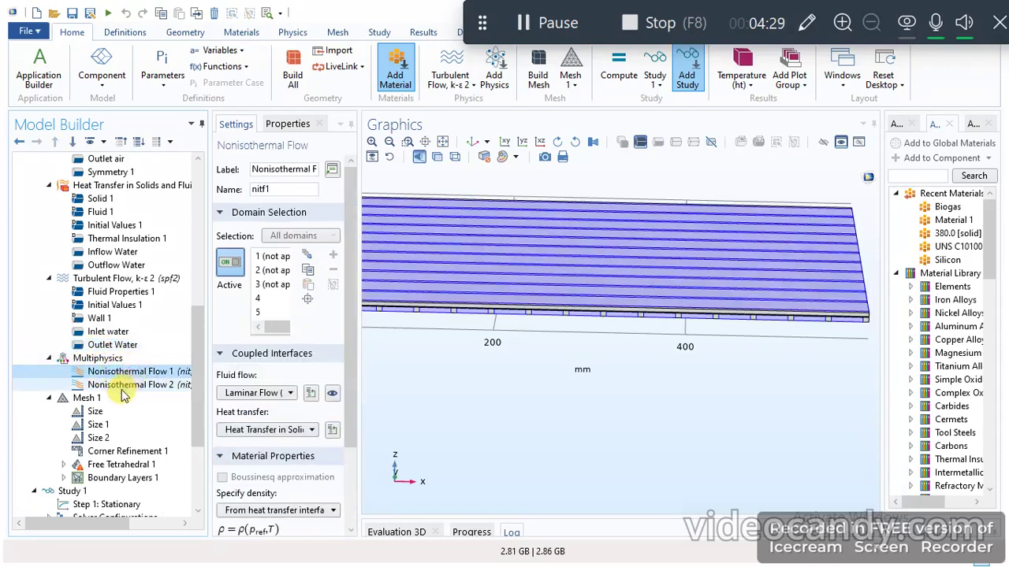
left_click(122, 389)
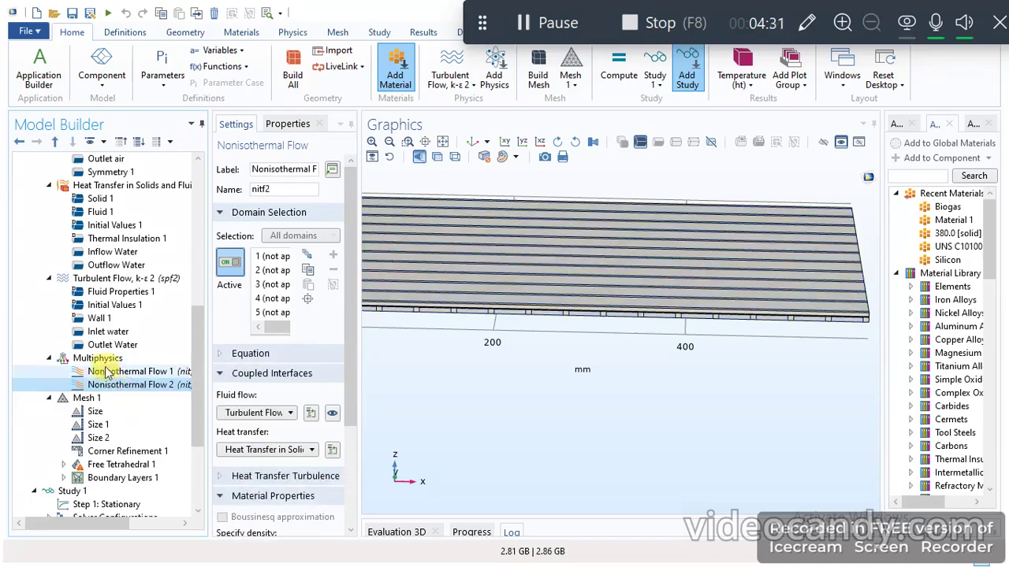
left_click(90, 400)
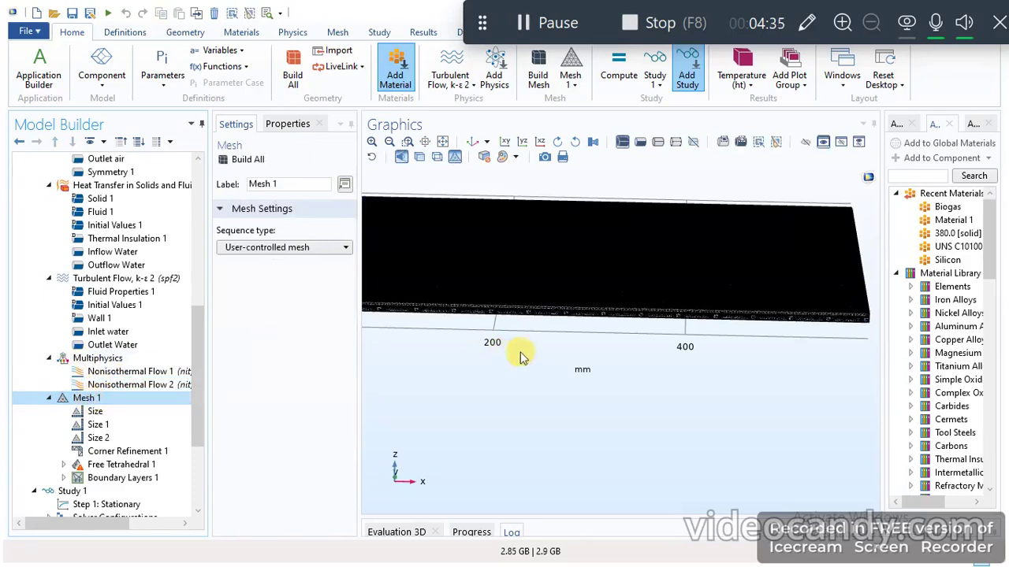
left_click_drag(617, 386, 591, 381)
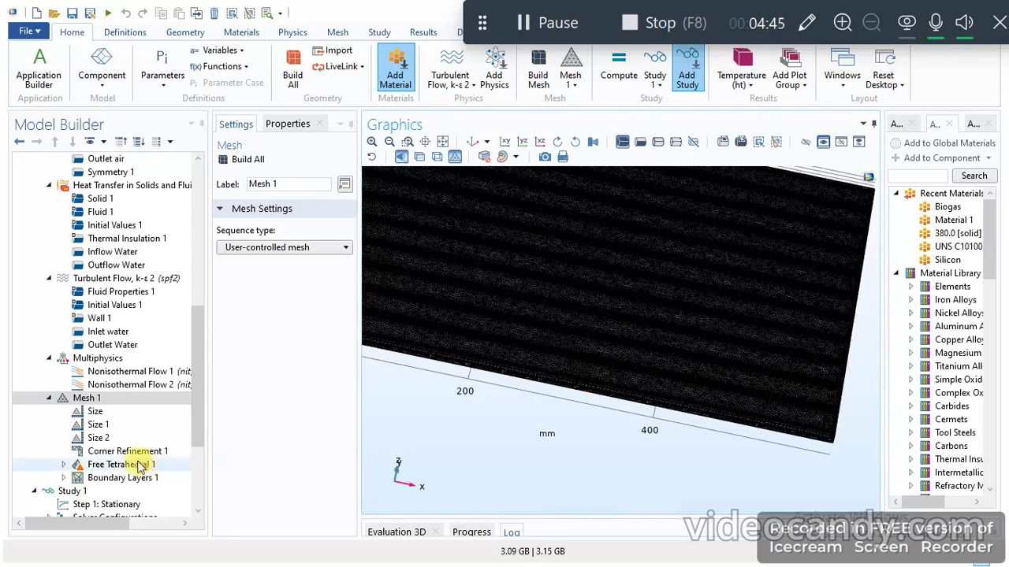
left_click(523, 22)
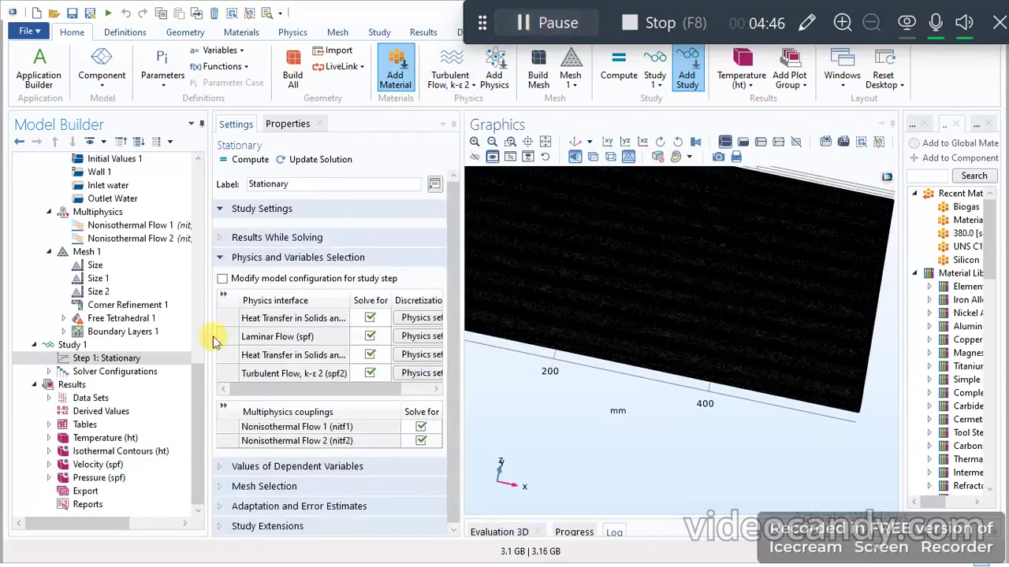
- Review the physics interfaces and multiphysics couplings solved in Study 1's Stationary step, and check the Solver Configurations
left_click(120, 357)
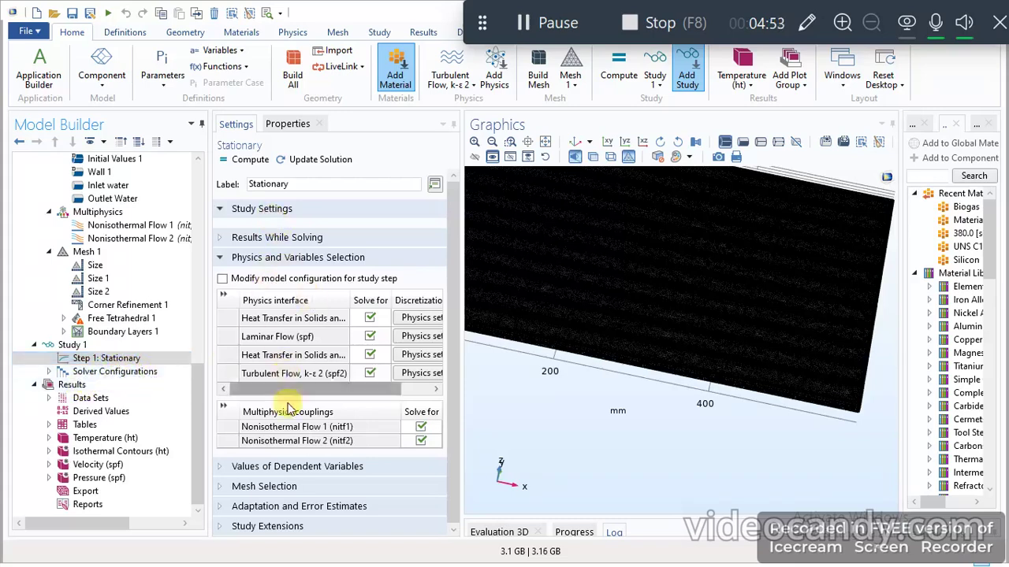
left_click(130, 372)
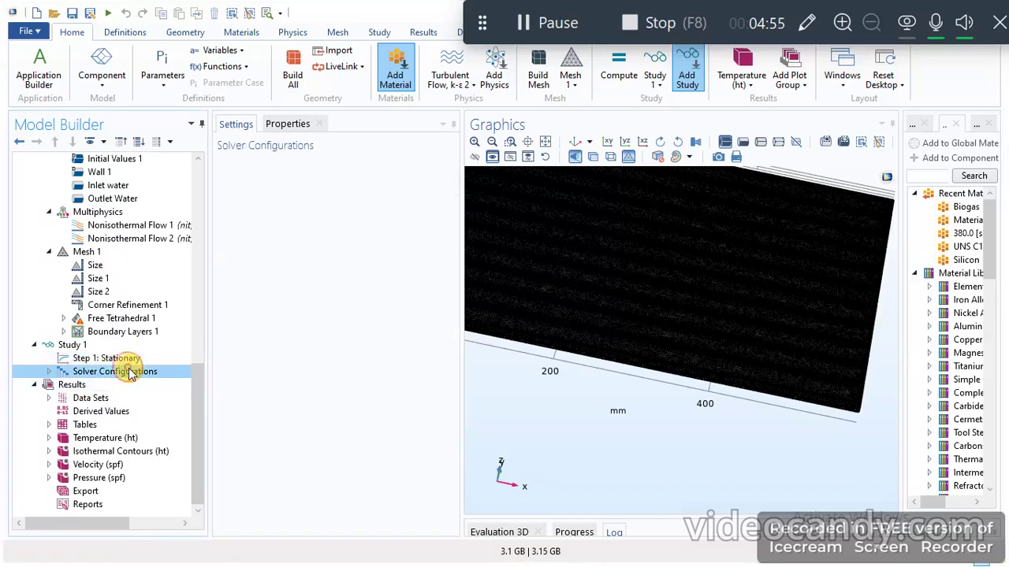
left_click(114, 359)
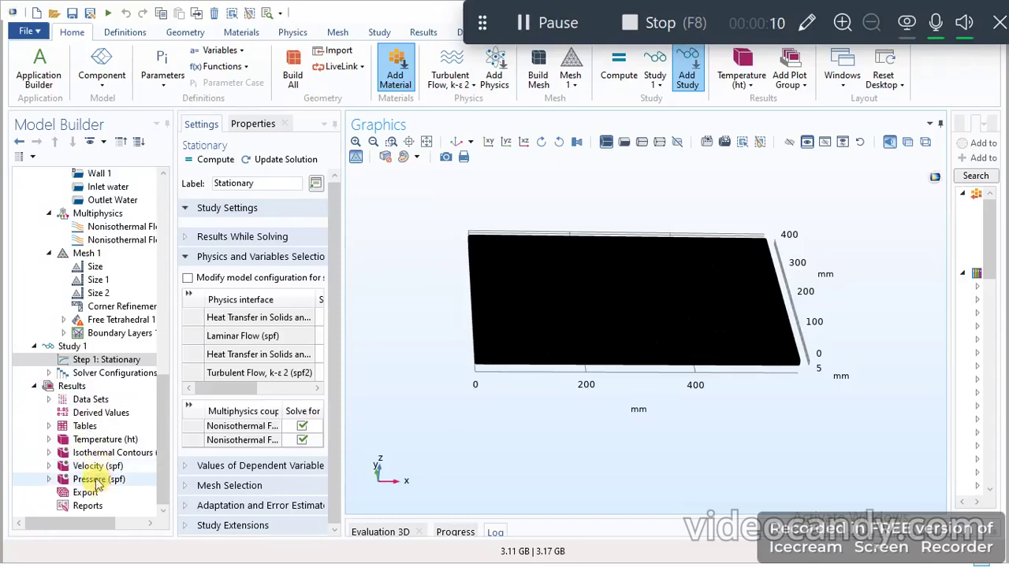
- Display the Temperature (ht) surface plot and inspect the temperature distribution across the plate from different angles
left_click(99, 440)
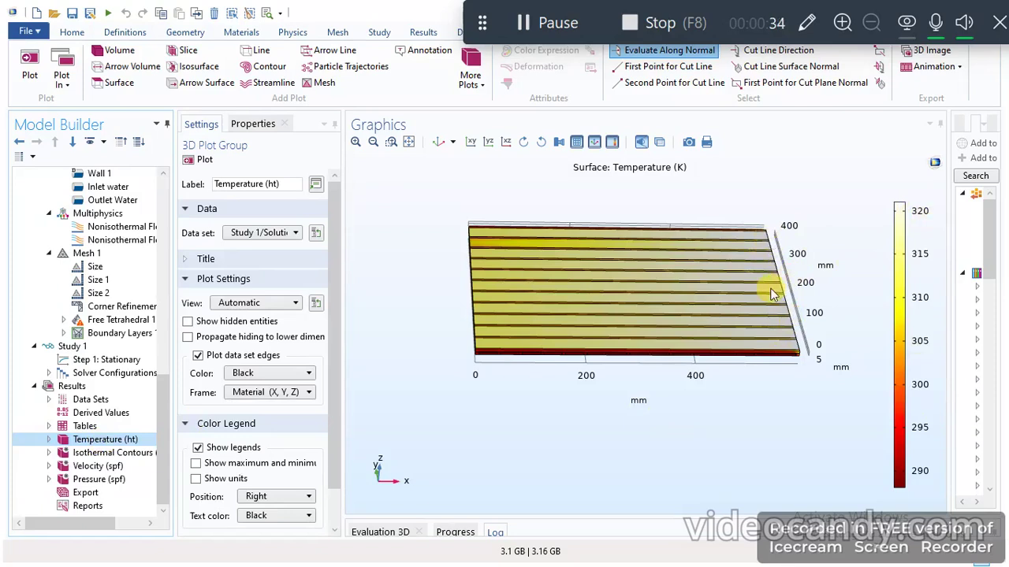
left_click_drag(757, 384, 812, 363)
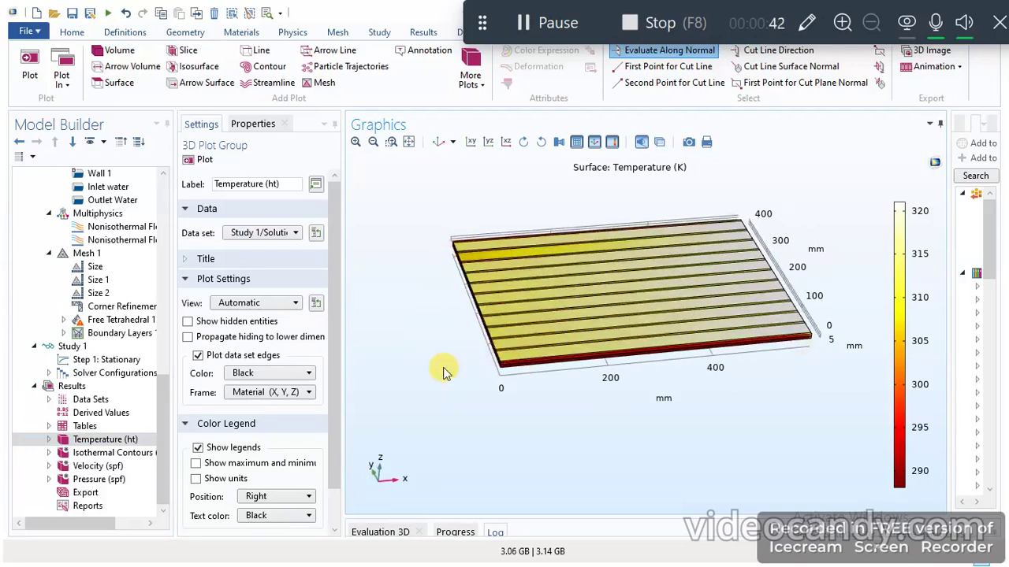
left_click_drag(427, 346, 404, 323)
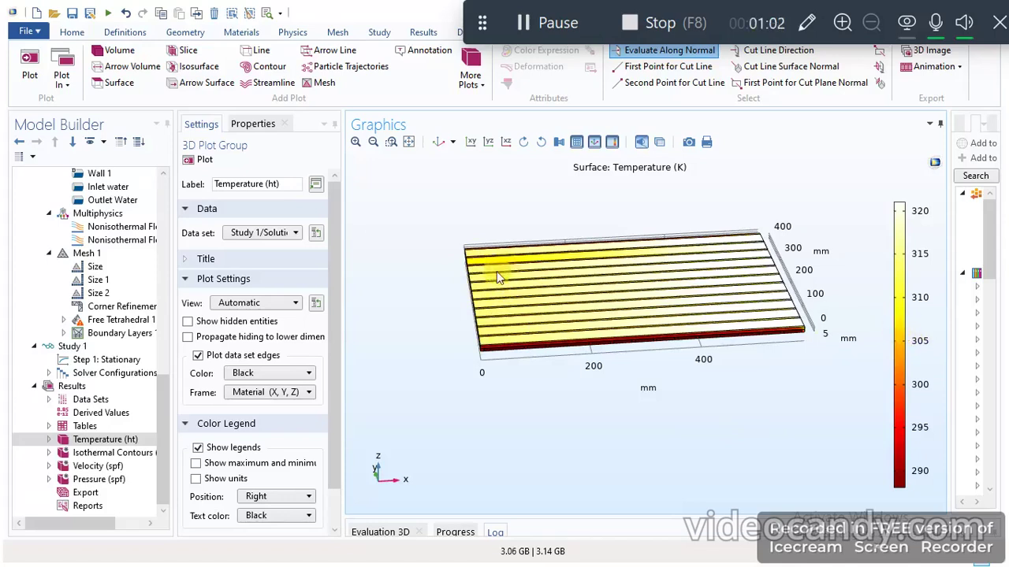
left_click(541, 22)
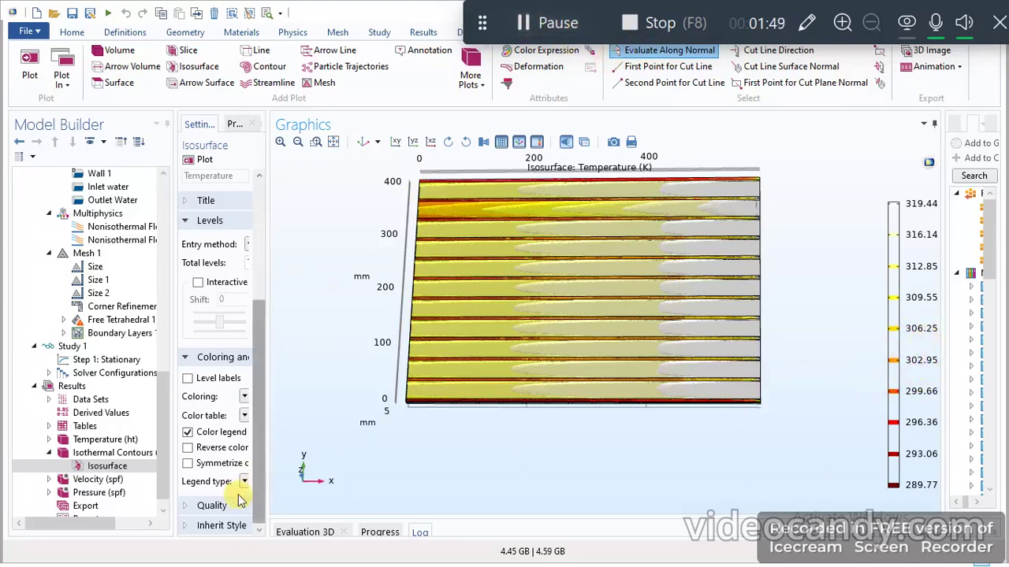
- Display the Velocity (spf) slice plot and examine the velocity magnitude along the channels from different angles
left_click(99, 480)
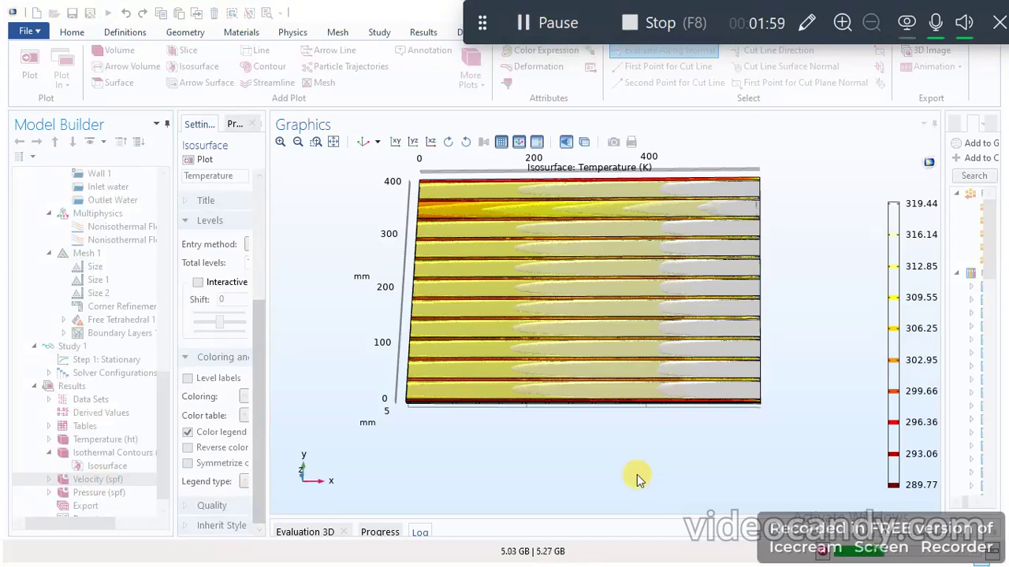
left_click(531, 20)
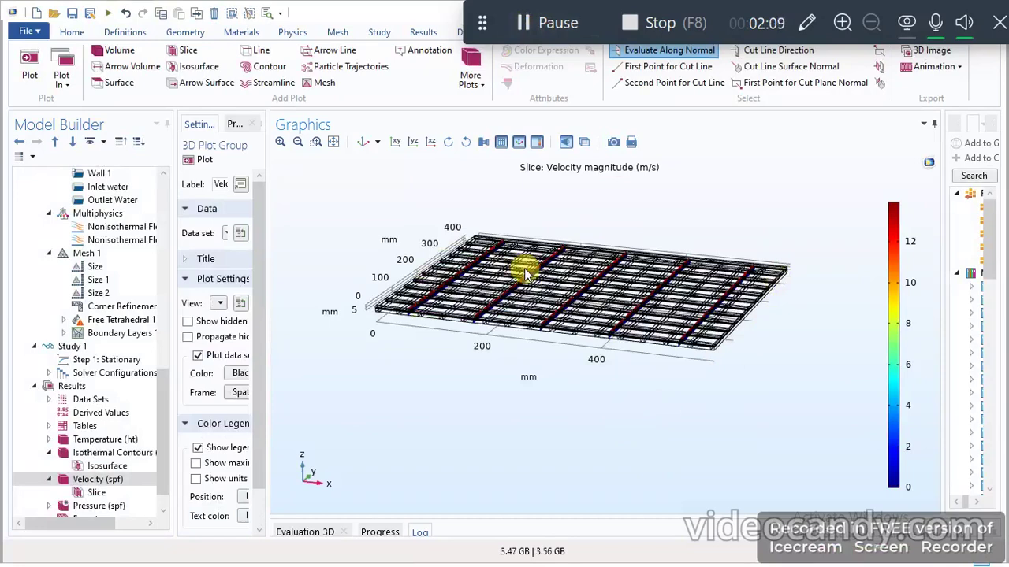
mouse_move(540, 389)
left_mouse_down()
mouse_move(529, 368)
mouse_move(525, 387)
mouse_move(535, 391)
left_mouse_up()
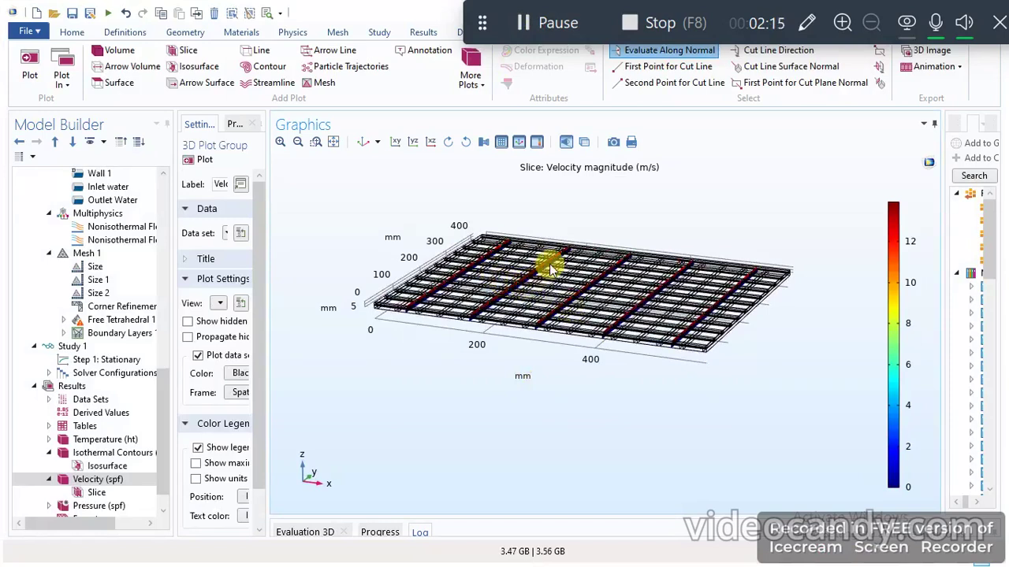
mouse_move(607, 401)
left_mouse_down()
mouse_move(590, 376)
mouse_move(606, 391)
left_mouse_up()
left_click_drag(556, 371, 544, 410)
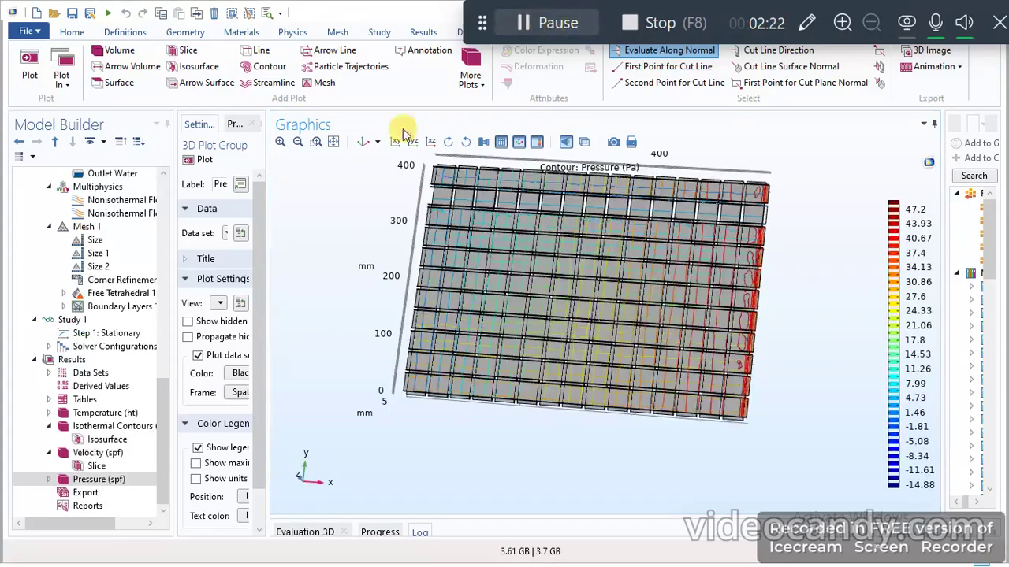
- Display the Pressure (spf) contour plot and examine the pressure distribution across the channels
left_click(93, 478)
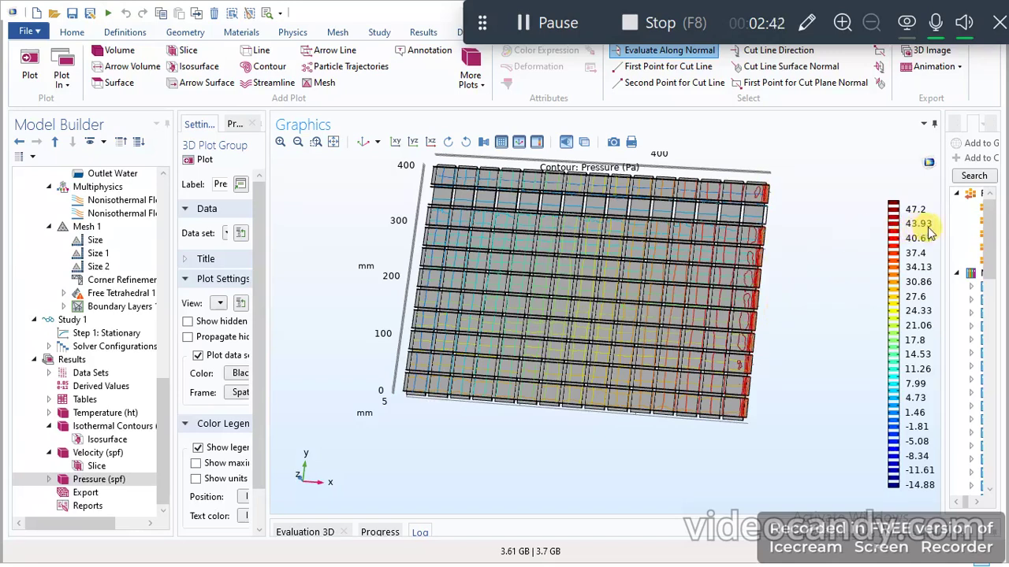
mouse_move(814, 289)
left_mouse_down()
mouse_move(804, 284)
mouse_move(814, 276)
left_mouse_up()
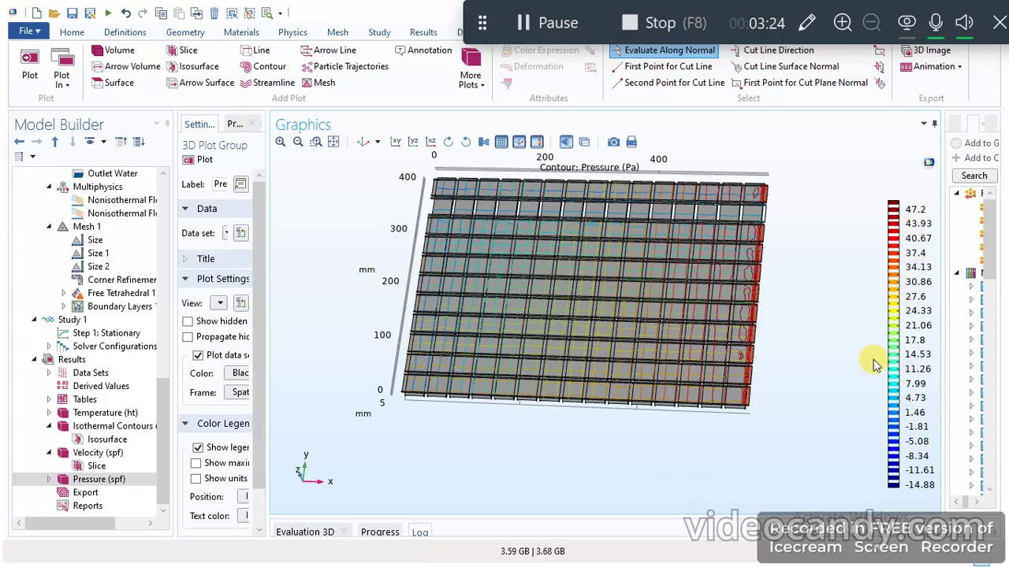
left_click(556, 22)
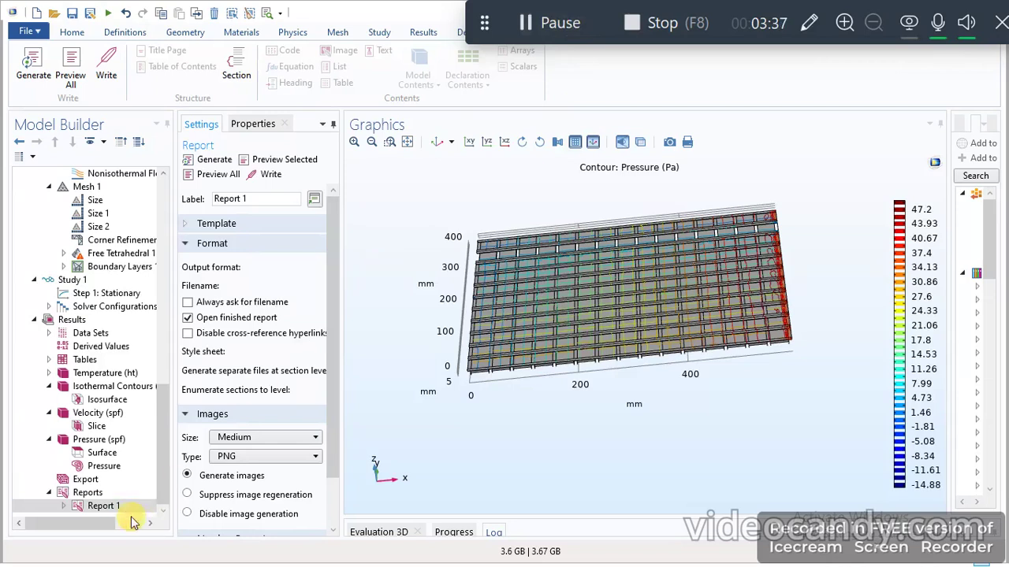
- Generate a full preview of Report 1 for the HMX channels simulation
left_click(95, 507)
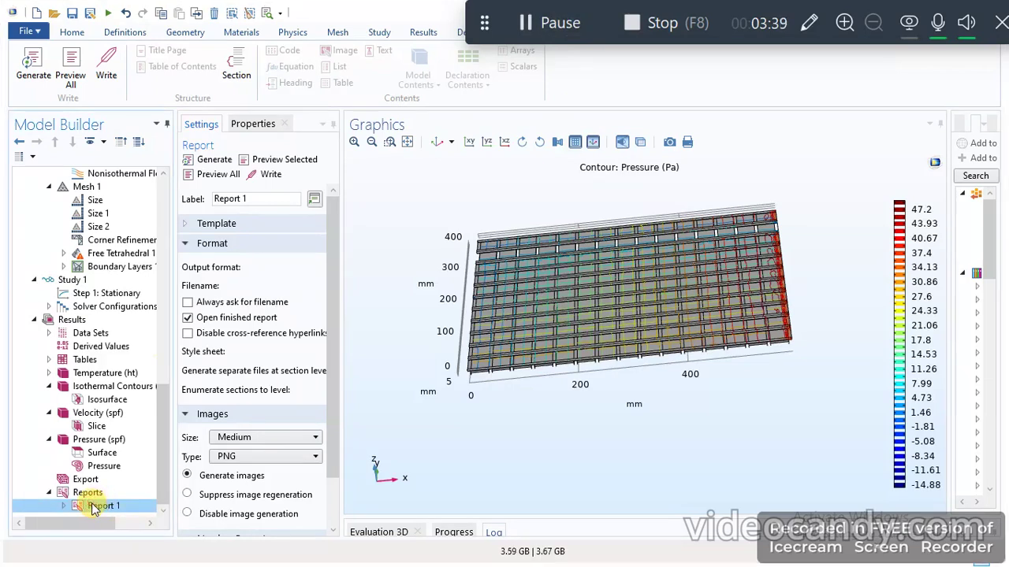
left_click(215, 161)
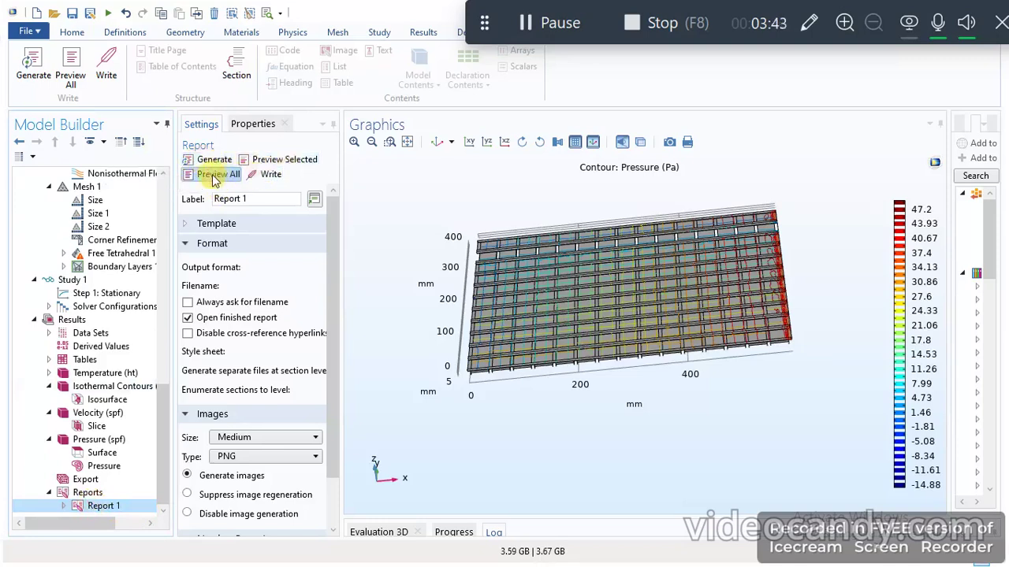
left_click(213, 175)
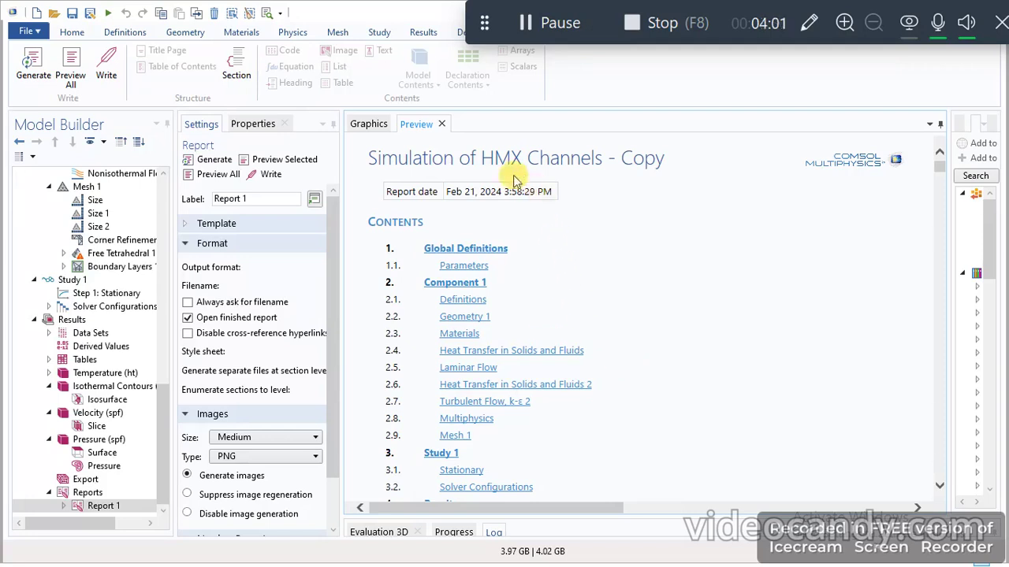
- Read the report preview's contents list, Global Definitions and Parameters sections
scroll(568, 265, "down", 2)
scroll(573, 266, "up", 2)
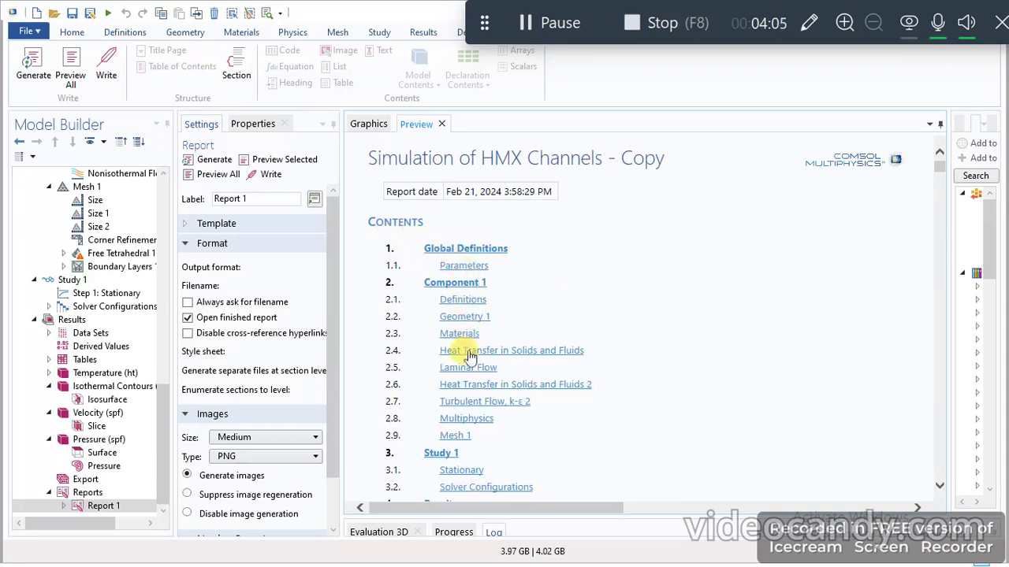
scroll(583, 398, "down", 6)
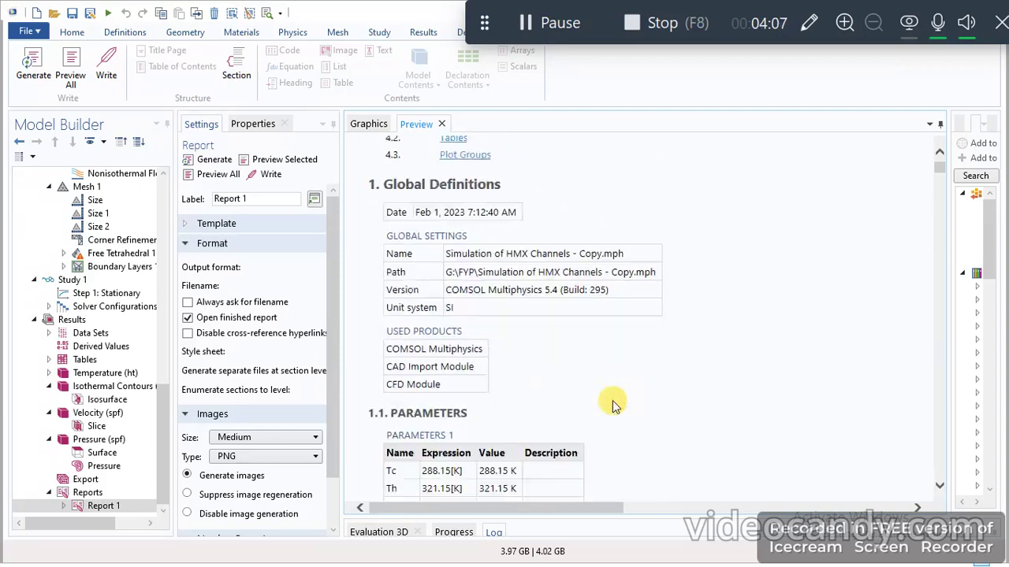
scroll(614, 405, "up", 2)
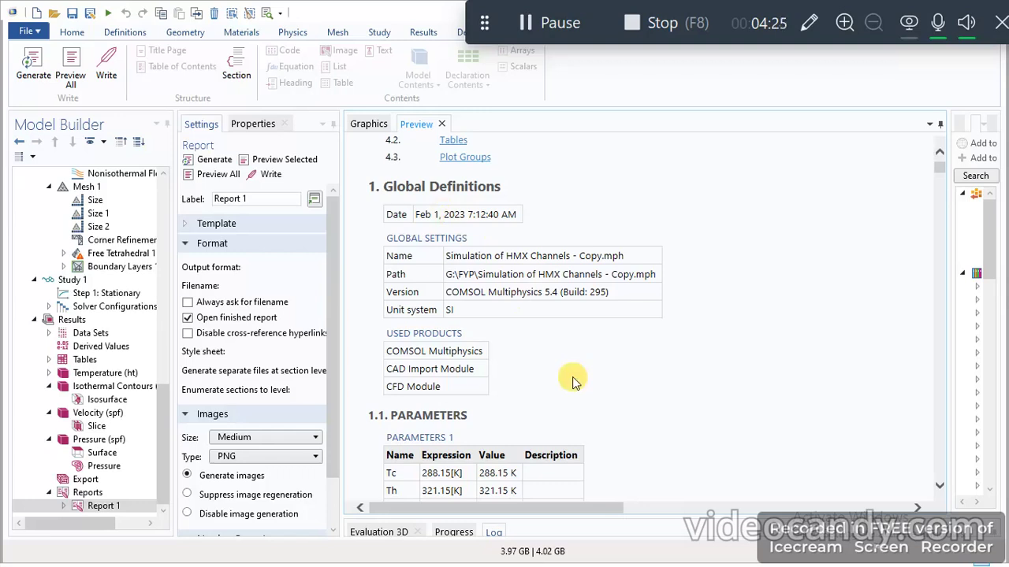
scroll(573, 383, "down", 5)
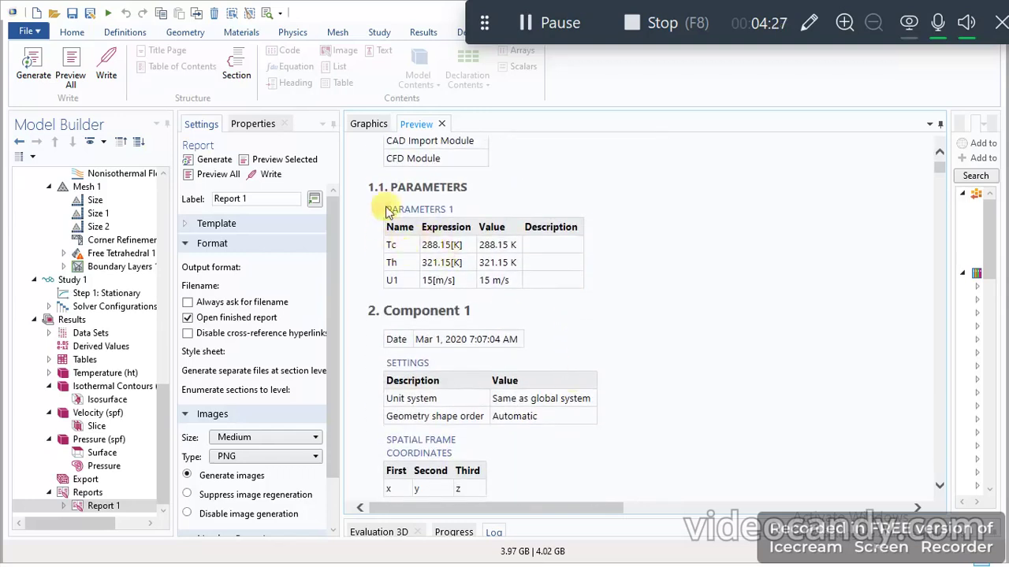
- Read the report preview's Component 1 definitions and Geometry 1 section, including units, geometry statistics, blocks and array settings
scroll(453, 303, "down", 4)
scroll(456, 311, "down", 9)
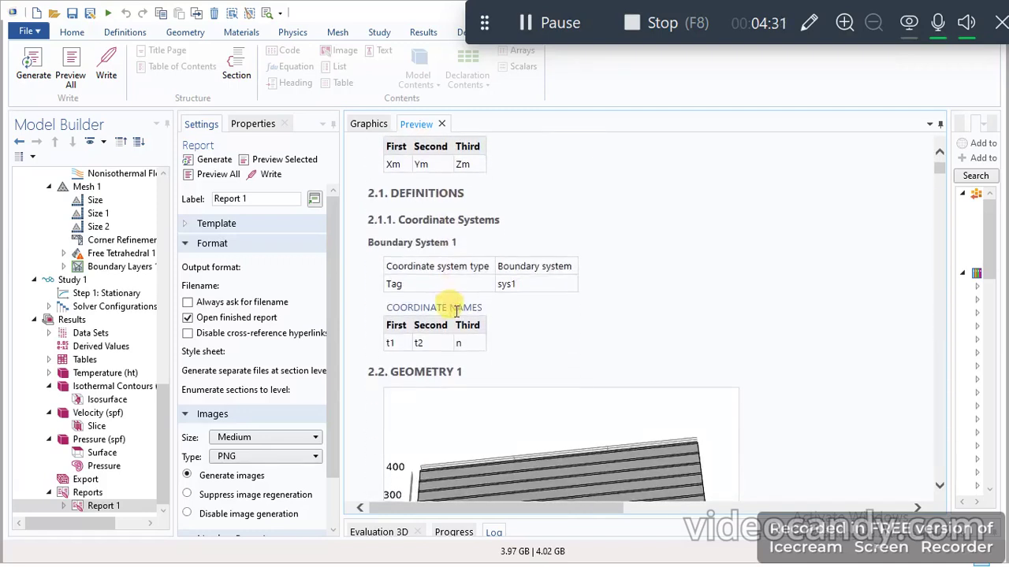
scroll(456, 312, "down", 5)
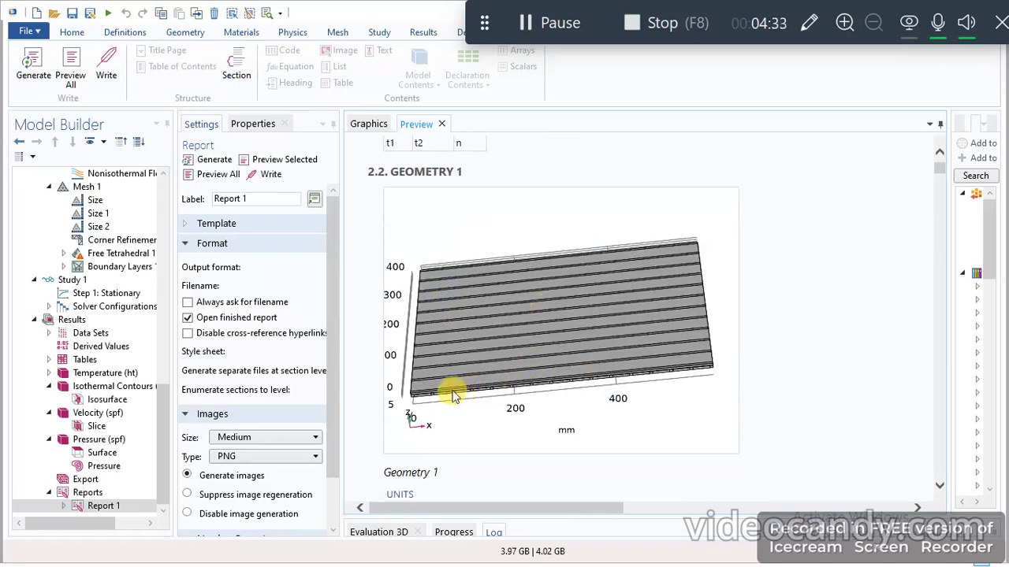
scroll(510, 323, "down", 5)
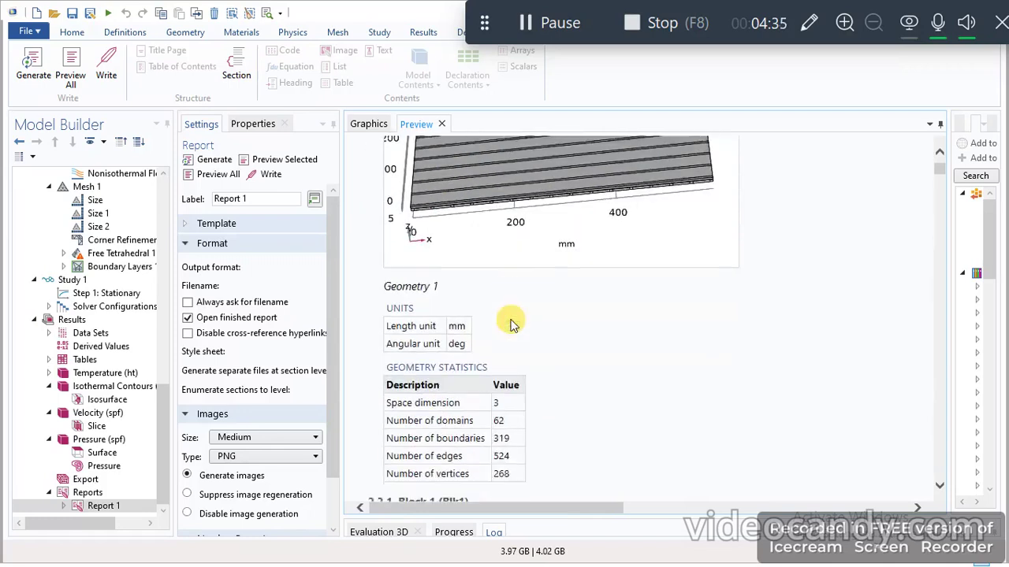
scroll(512, 335, "down", 3)
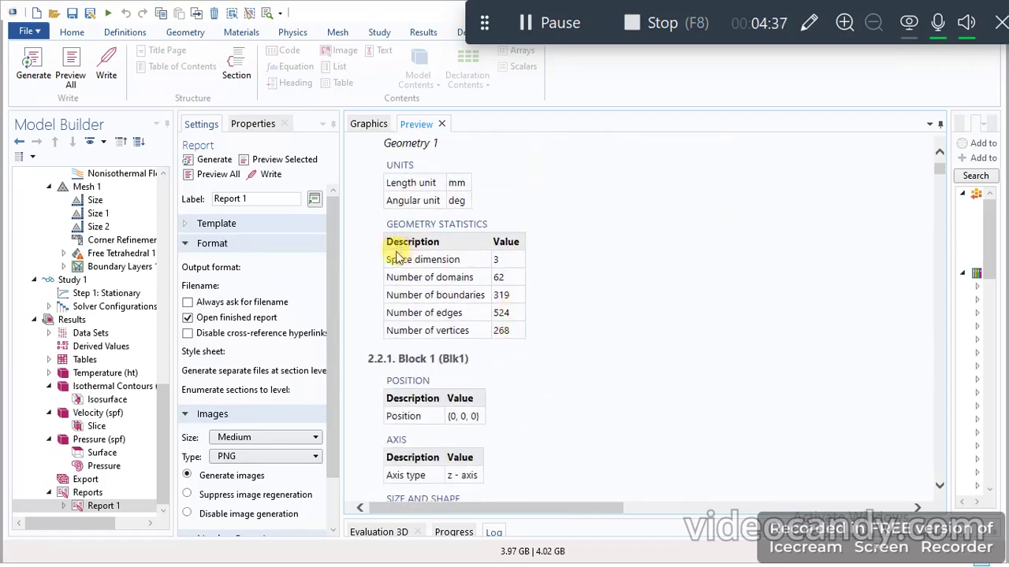
scroll(511, 361, "down", 20)
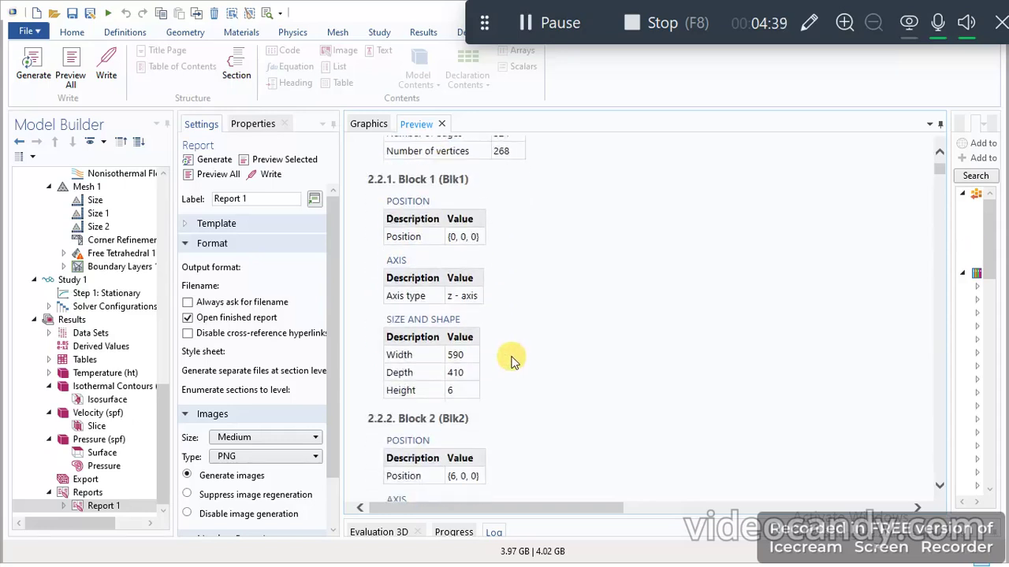
scroll(511, 360, "down", 20)
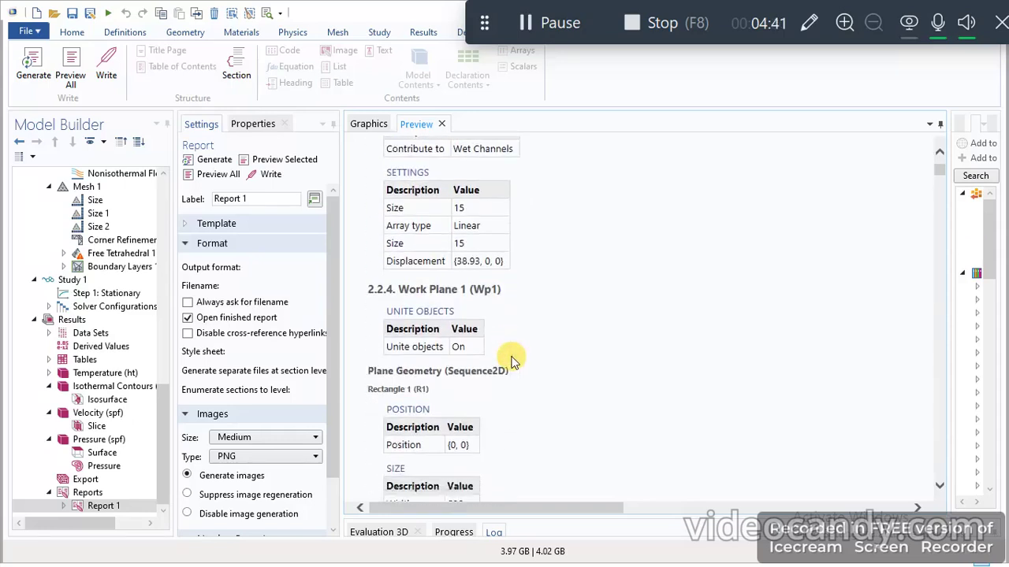
- Examine the Air material section of the report, including its domain selection, material parameters and property function plots
scroll(512, 358, "down", 8)
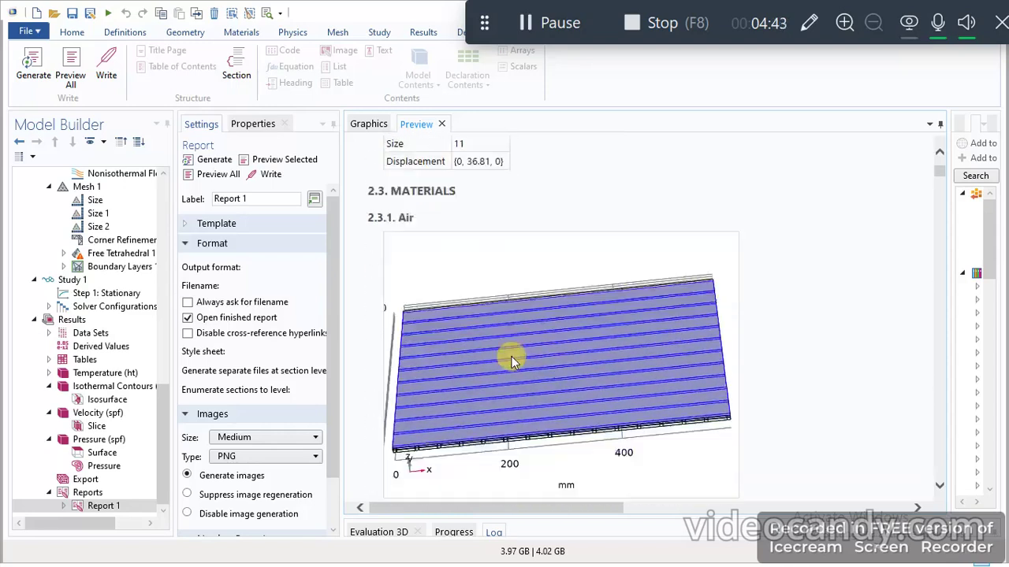
scroll(513, 360, "up", 7)
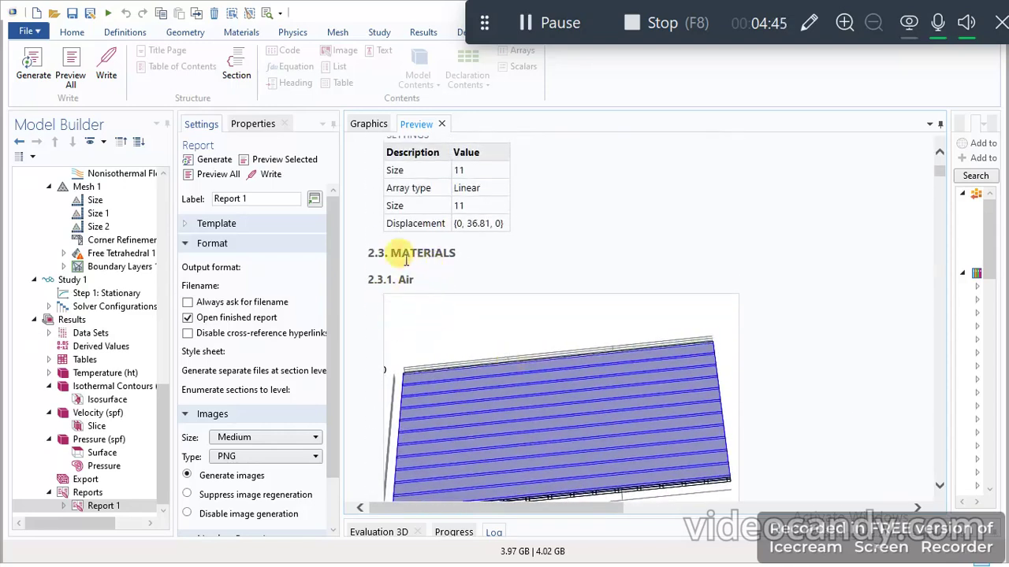
scroll(442, 295, "down", 5)
scroll(441, 295, "down", 15)
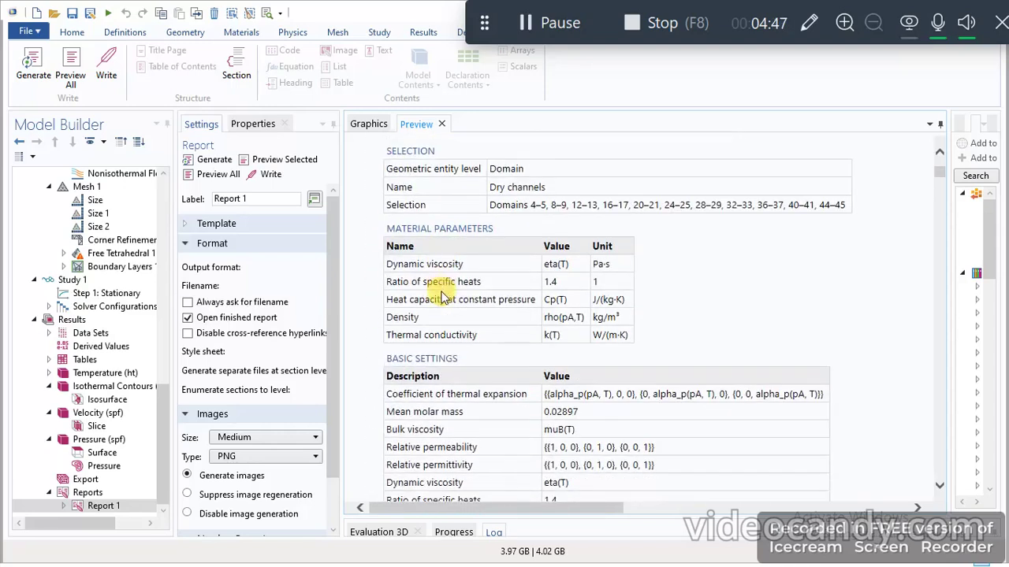
scroll(441, 295, "up", 2)
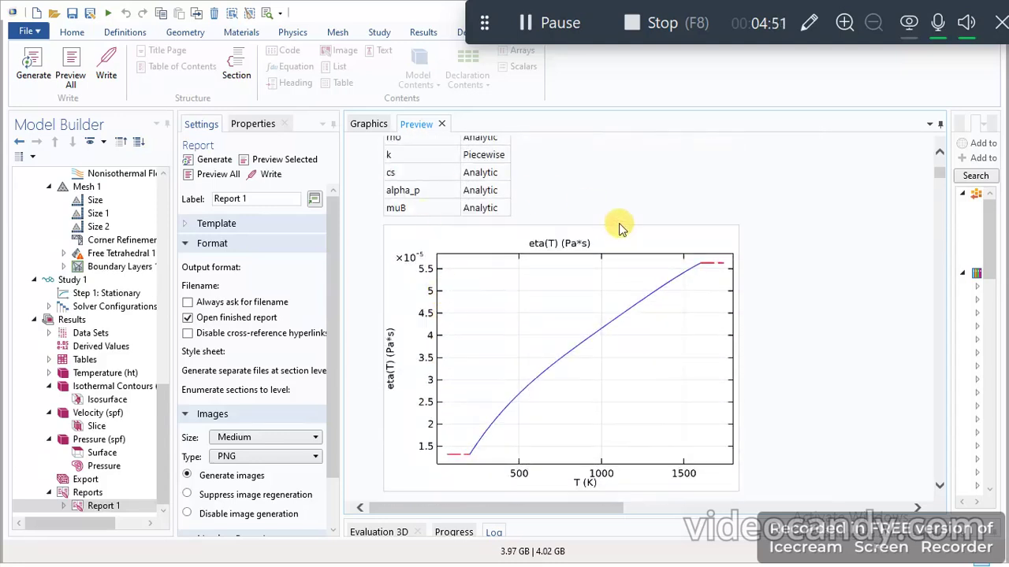
scroll(519, 403, "down", 8)
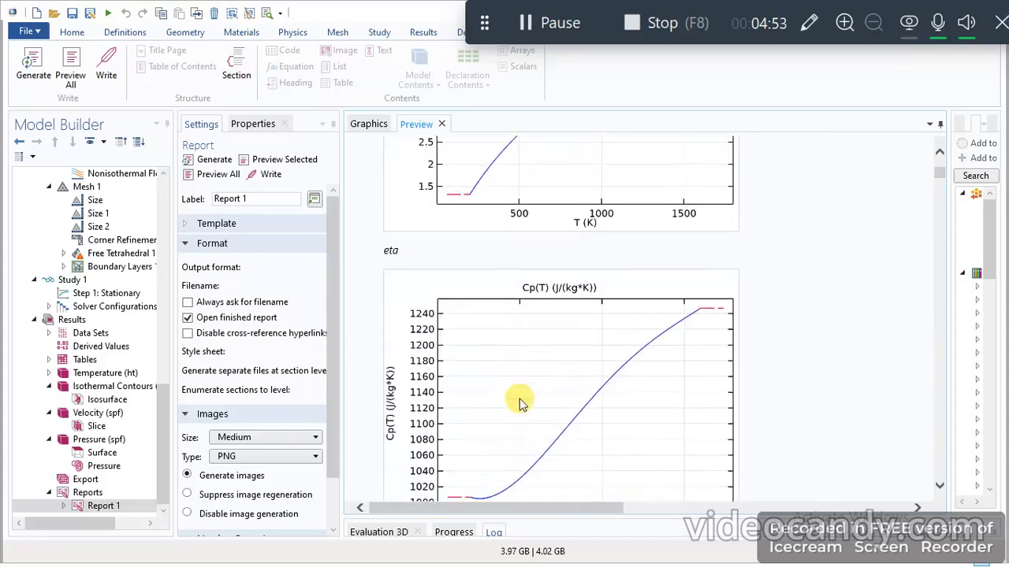
scroll(604, 244, "down", 10)
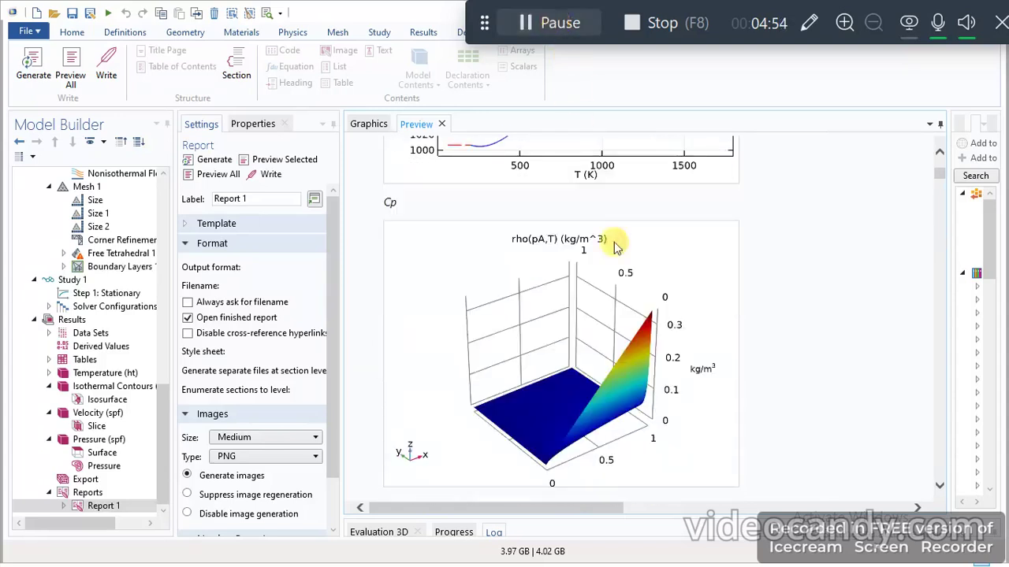
scroll(628, 345, "down", 10)
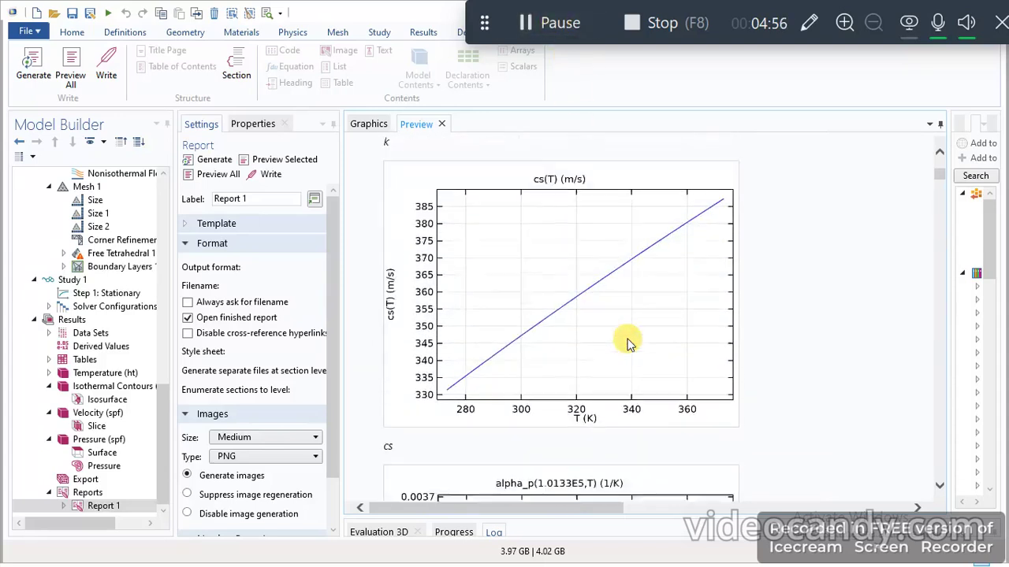
- Examine the report's Water, liquid and Polypropylene [solid] material sections, including their selections, parameters and property curves
scroll(628, 345, "down", 12)
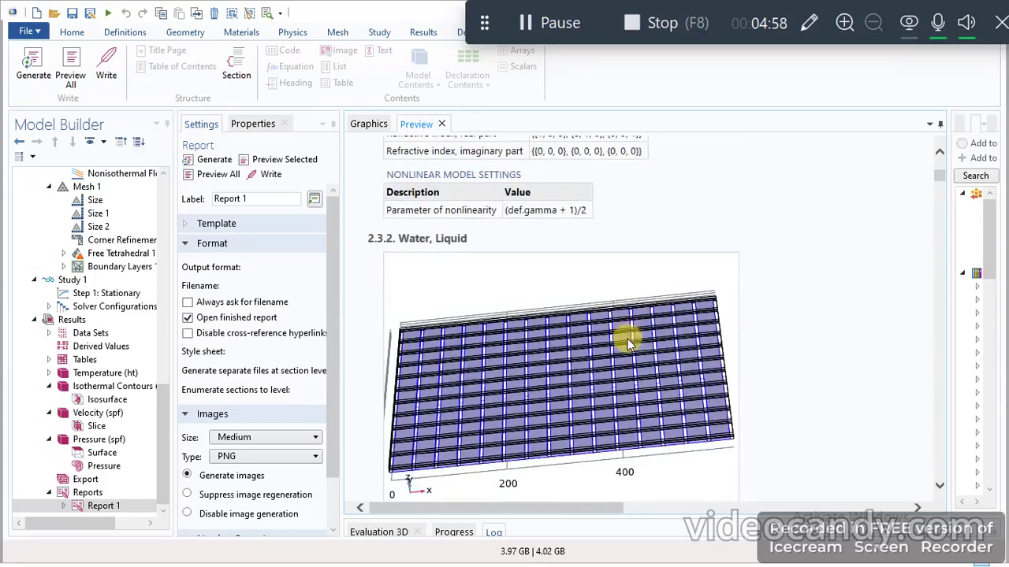
scroll(645, 323, "down", 12)
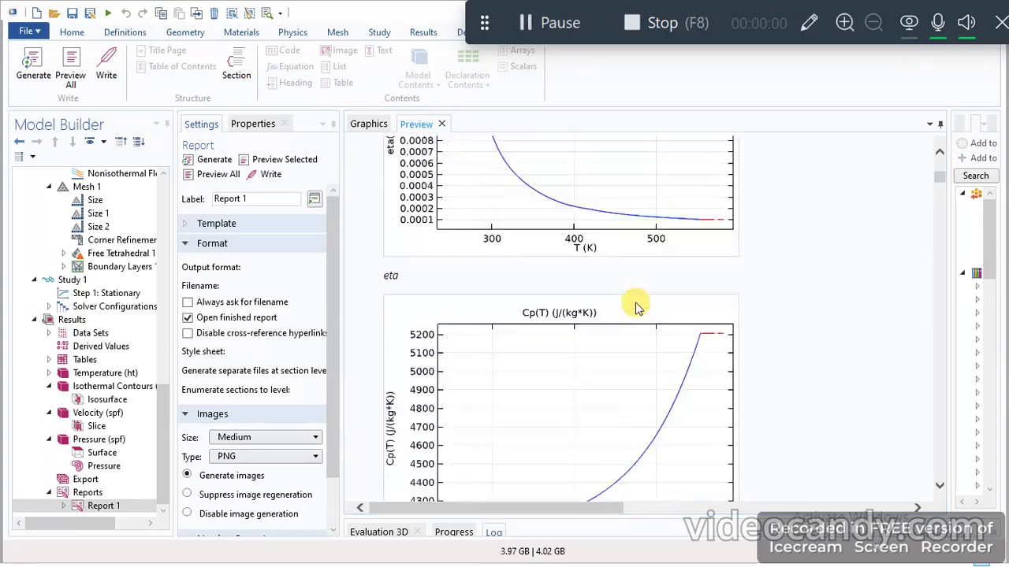
scroll(637, 308, "down", 12)
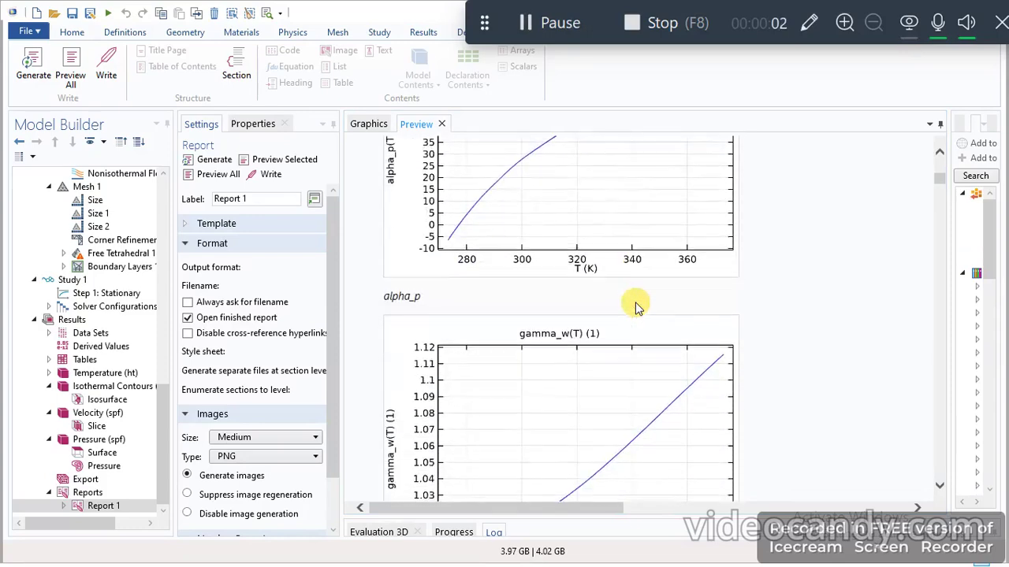
scroll(637, 309, "up", 3)
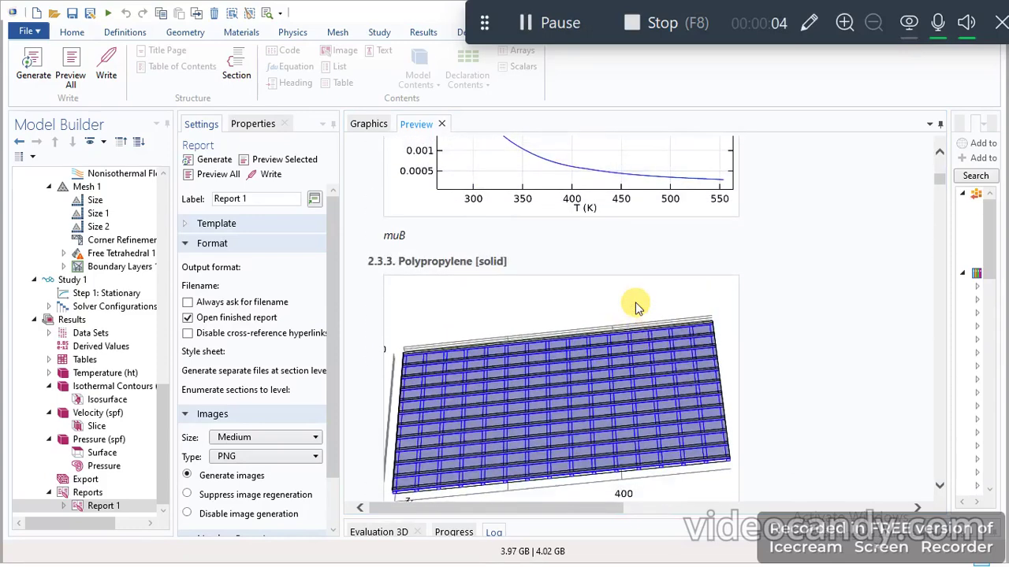
scroll(483, 289, "down", 3)
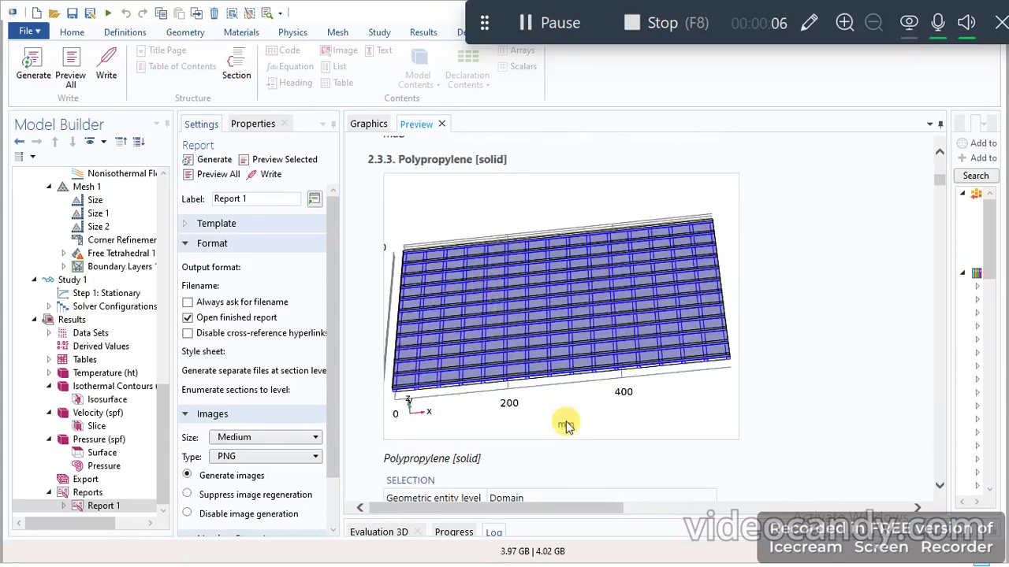
scroll(565, 386, "down", 10)
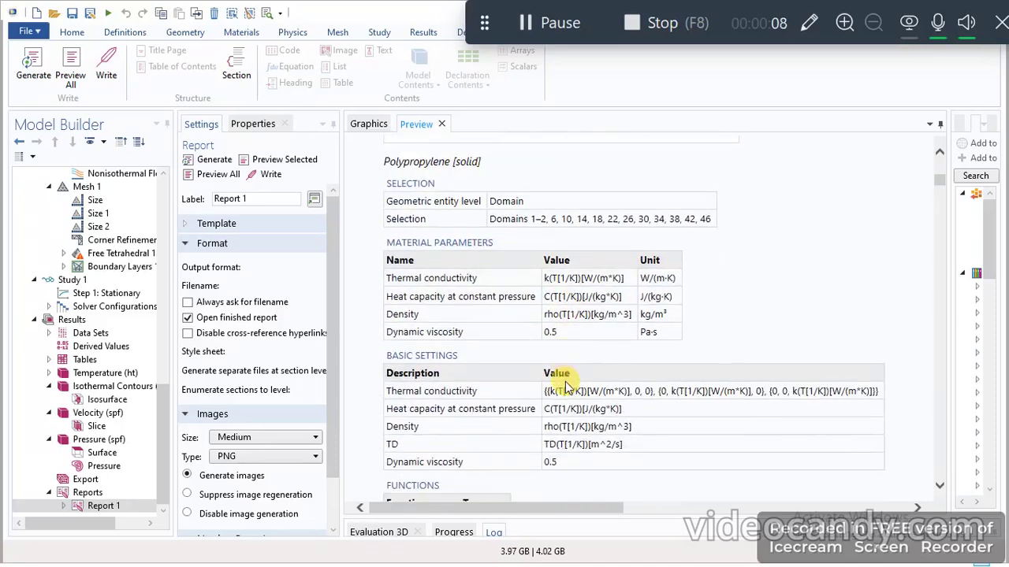
scroll(564, 386, "down", 20)
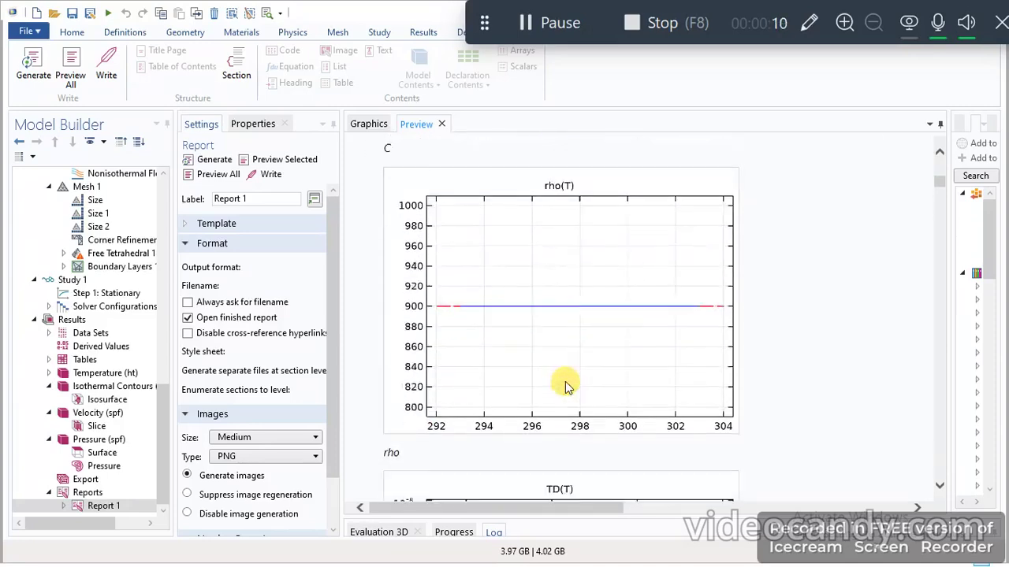
- Read the heat transfer interface settings in the report, covering discretization, physical model and ambient settings
scroll(566, 388, "down", 5)
scroll(565, 386, "down", 5)
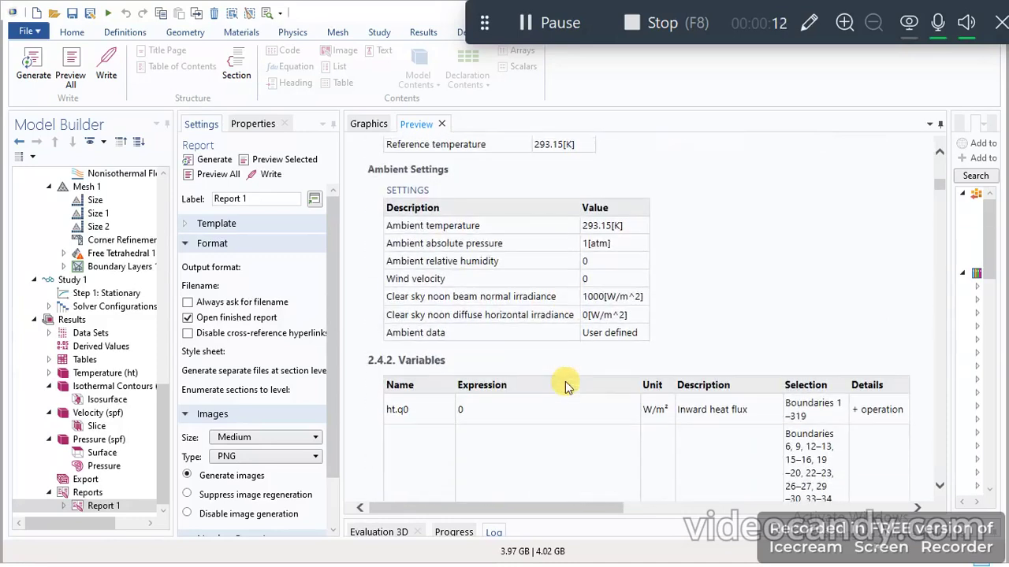
scroll(554, 266, "up", 5)
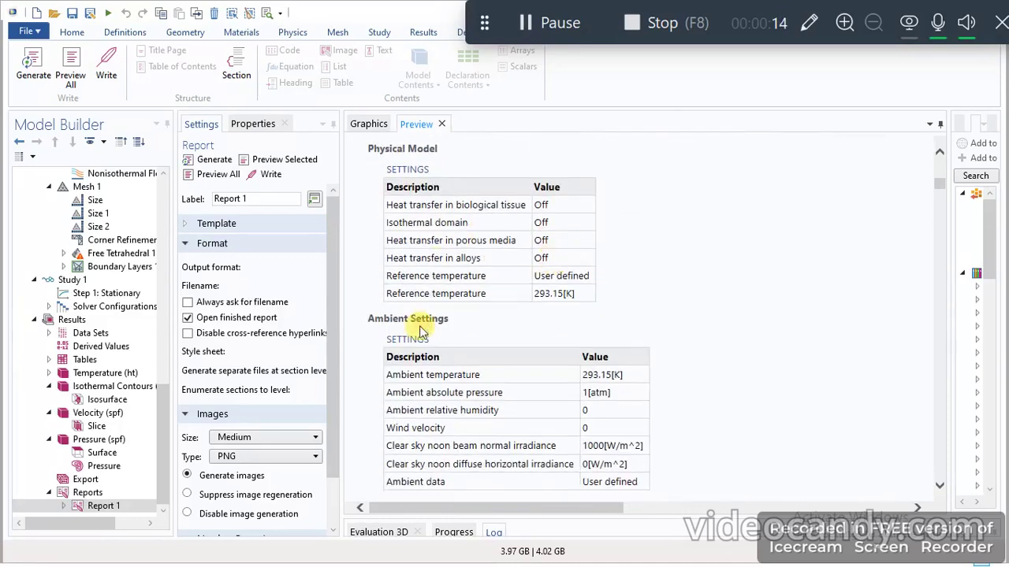
scroll(604, 383, "down", 5)
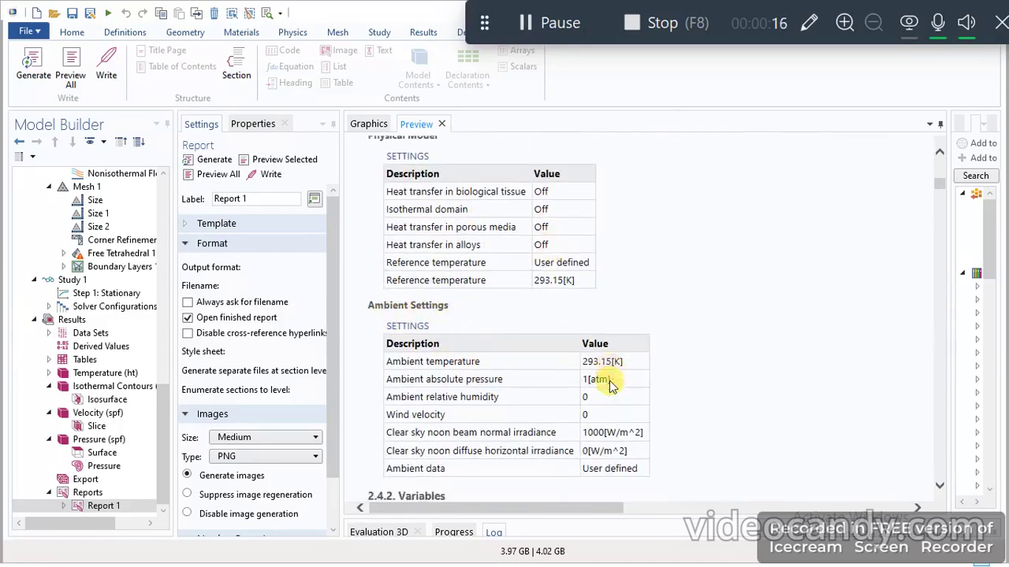
scroll(607, 385, "up", 3)
scroll(610, 385, "up", 3)
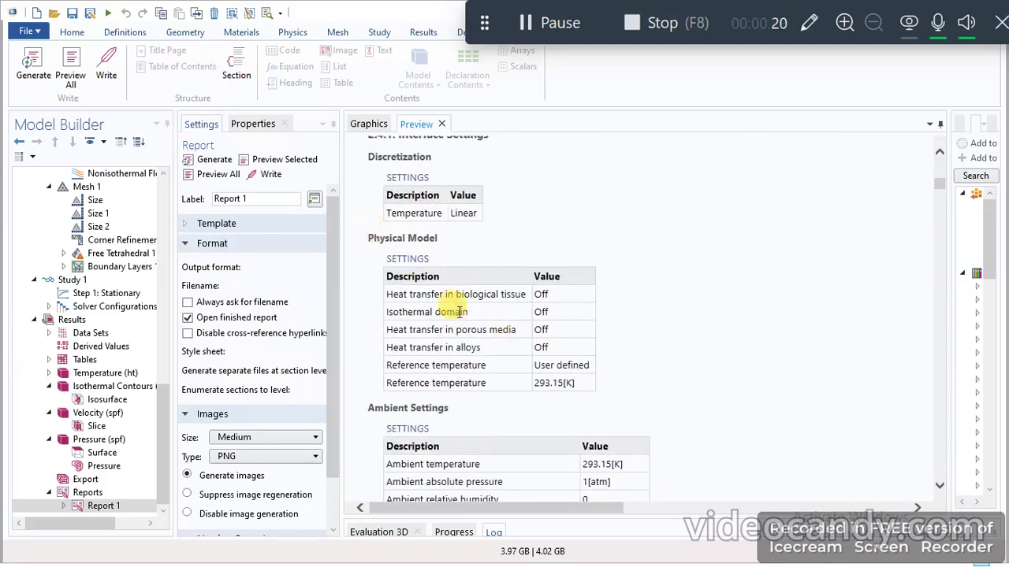
scroll(450, 302, "down", 3)
scroll(547, 278, "down", 5)
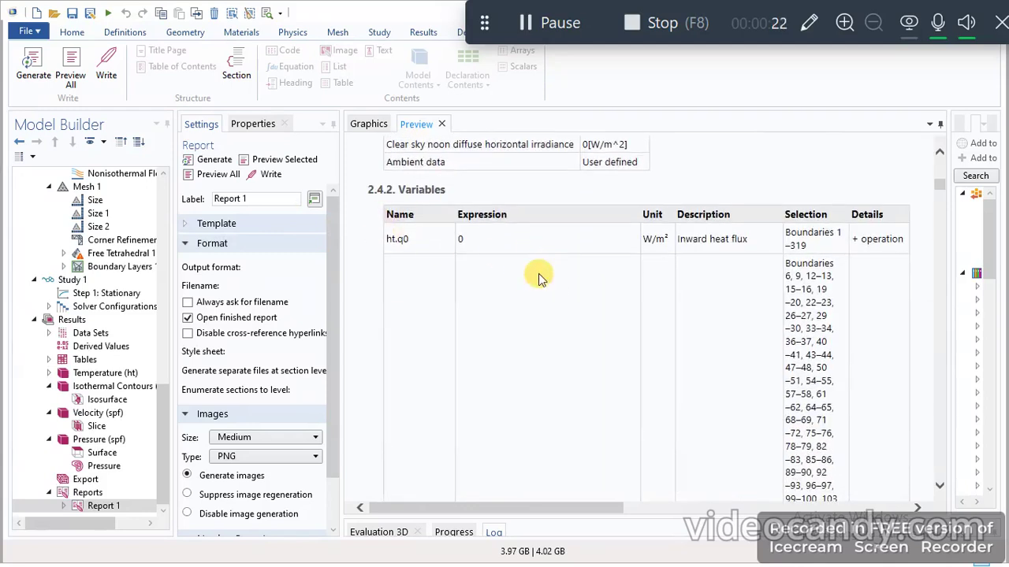
- Review the report's heat transfer variables, the Fluid air selection and equations, and the inflow's upstream properties
scroll(539, 276, "down", 10)
scroll(540, 276, "down", 5)
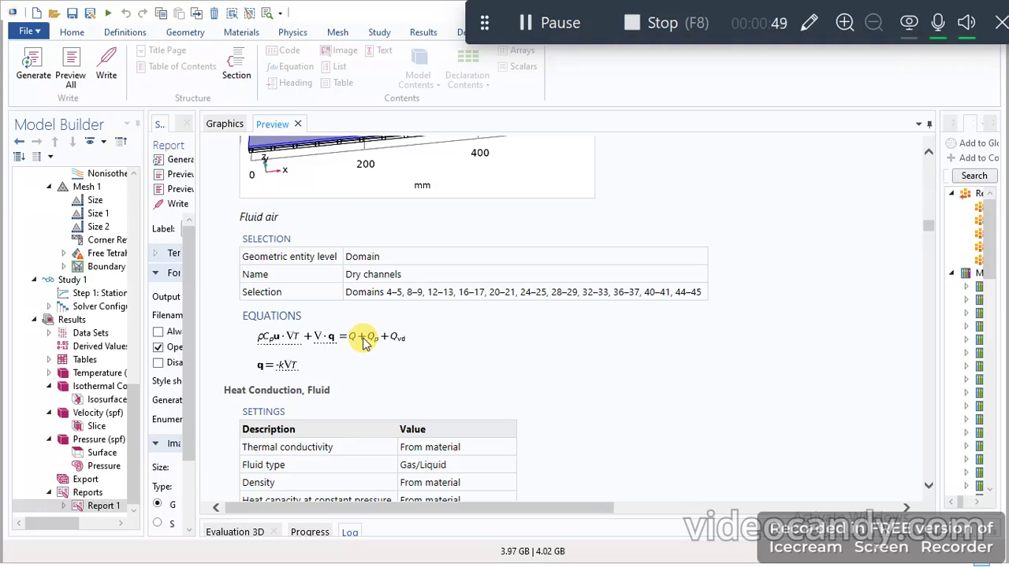
left_click(541, 24)
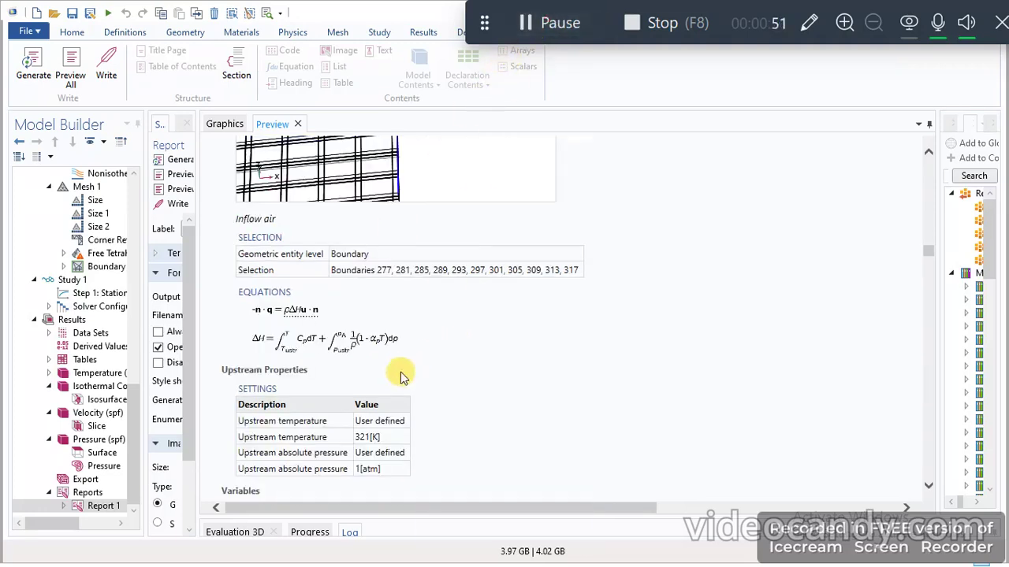
scroll(469, 296, "down", 20)
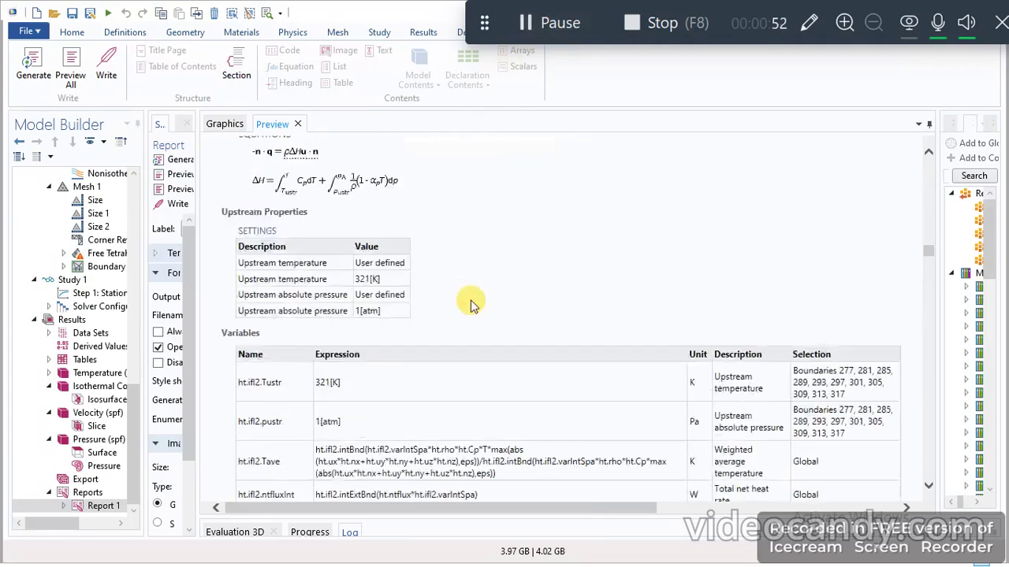
scroll(471, 306, "down", 10)
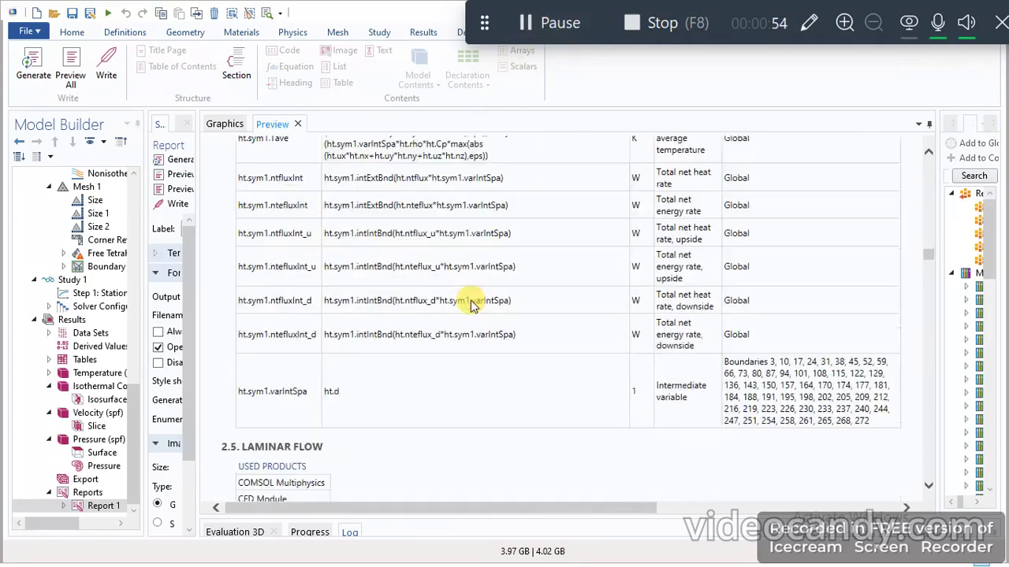
- Read the report's Laminar Flow section, covering its domain selection, governing equations and interface settings
scroll(471, 306, "down", 1)
scroll(263, 252, "up", 1)
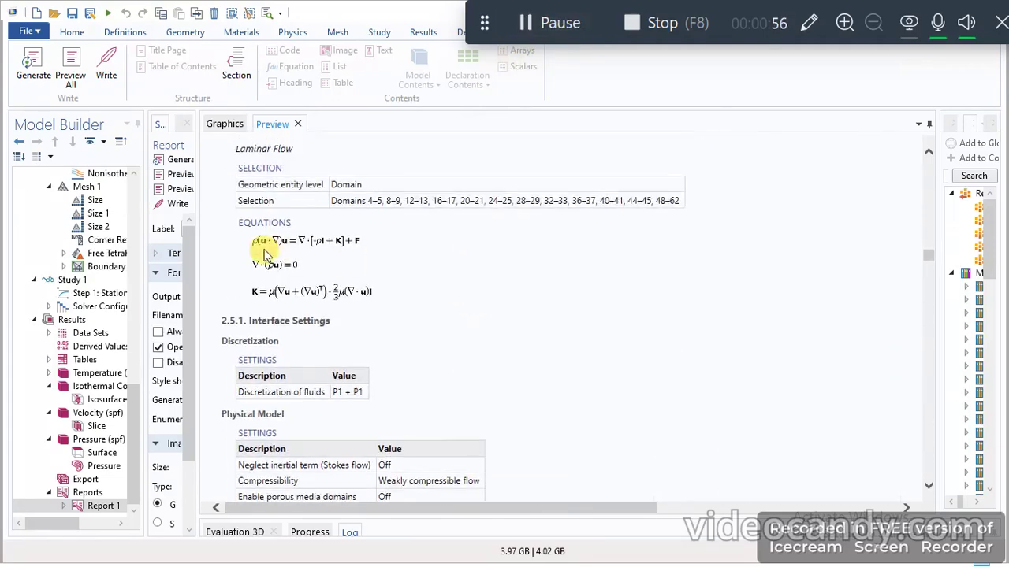
scroll(280, 268, "up", 3)
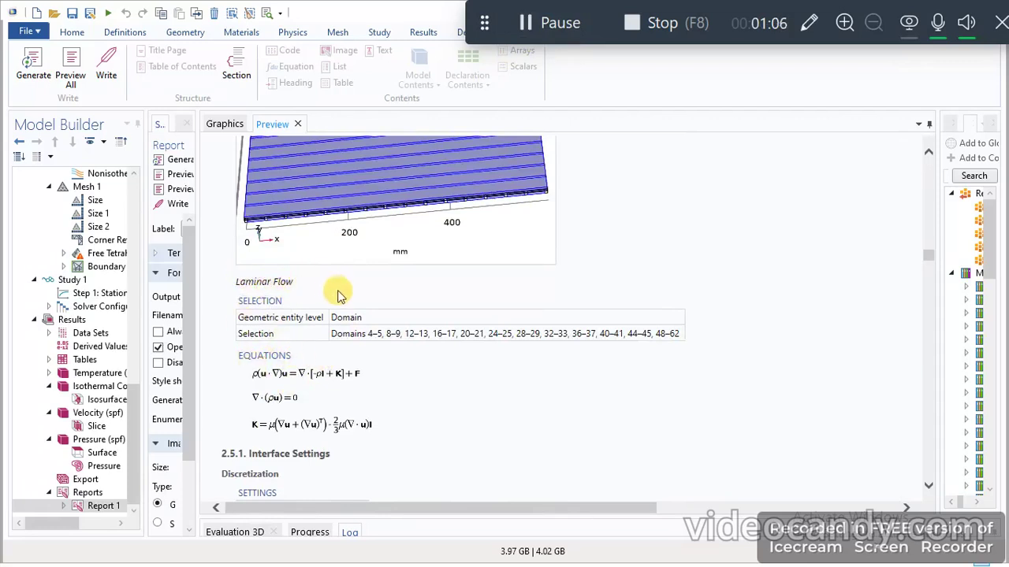
scroll(408, 412, "down", 15)
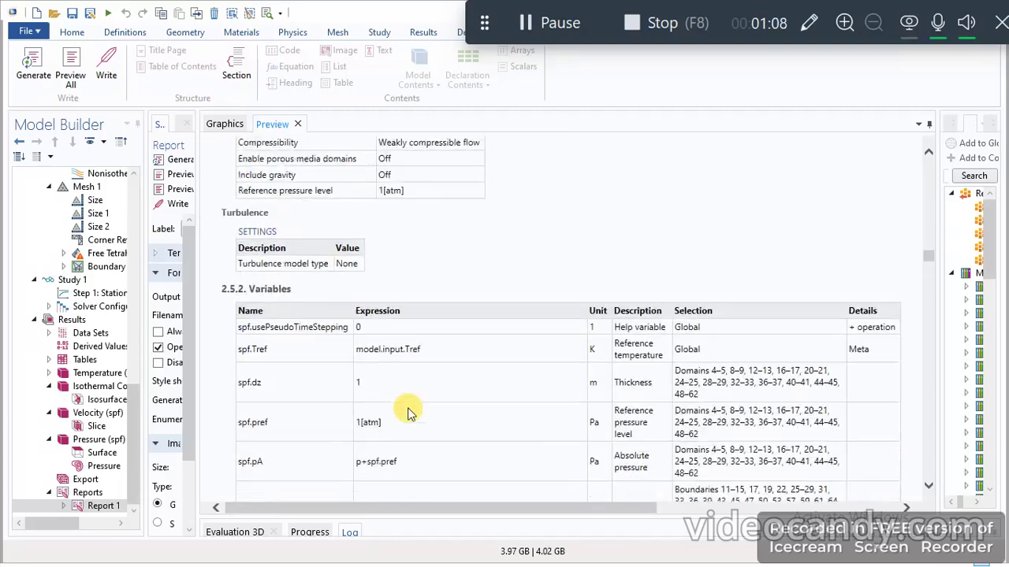
- Examine the Fluid Properties 1 section of the report, including its equations, dynamic viscosity settings and properties from material
scroll(408, 412, "down", 15)
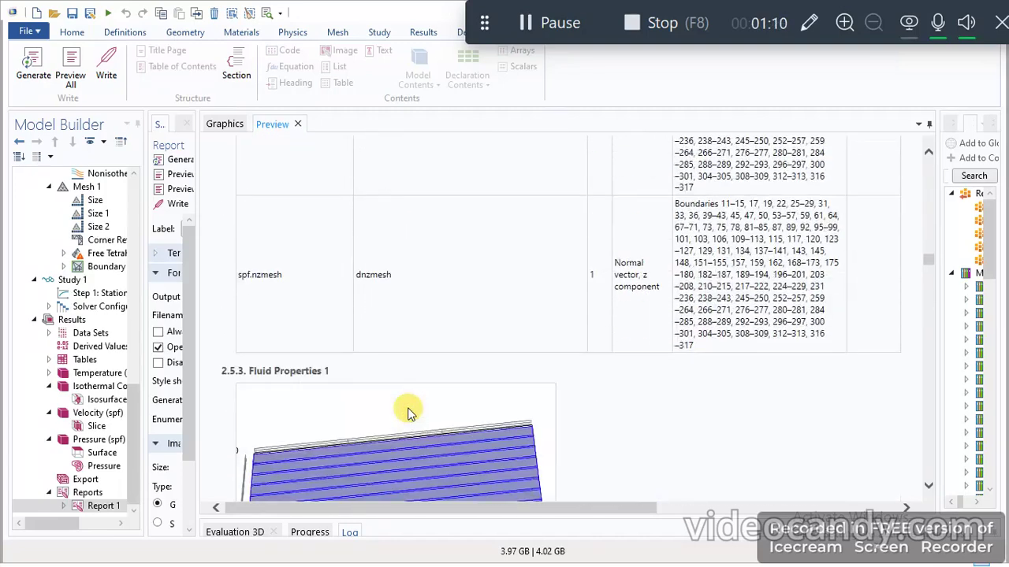
scroll(408, 412, "up", 1)
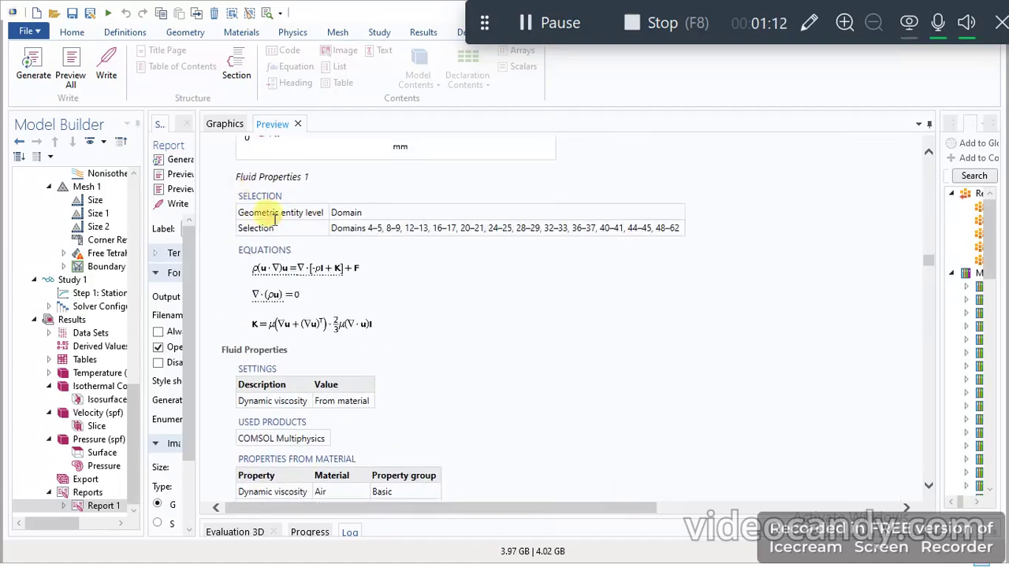
scroll(247, 194, "up", 1)
scroll(275, 196, "up", 1)
scroll(342, 295, "down", 3)
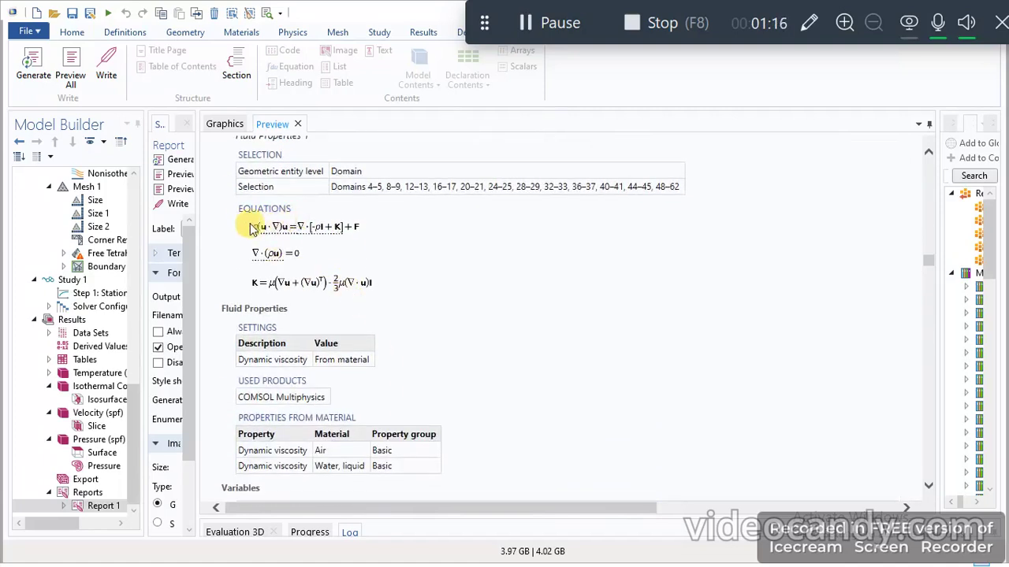
scroll(307, 299, "down", 5)
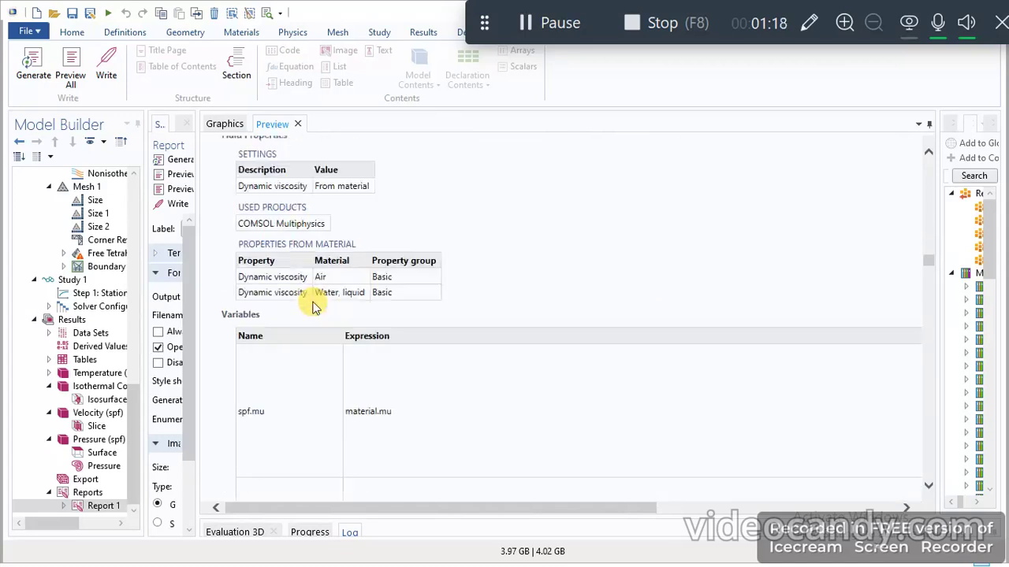
- Read the laminar flow variables and the Inlet Air section's boundary selection, equations and fully developed flow settings in the report
scroll(313, 306, "down", 10)
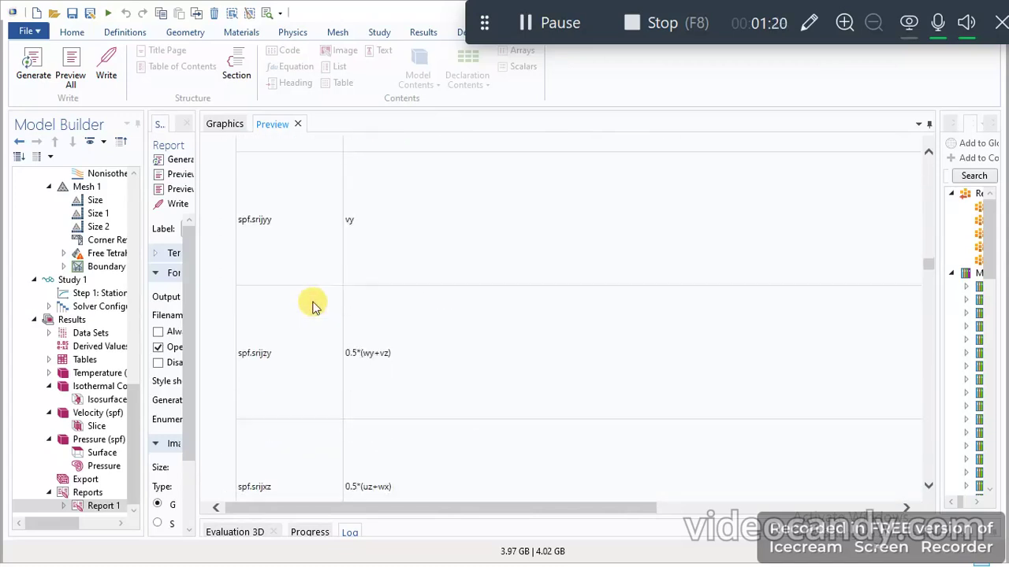
scroll(313, 306, "down", 10)
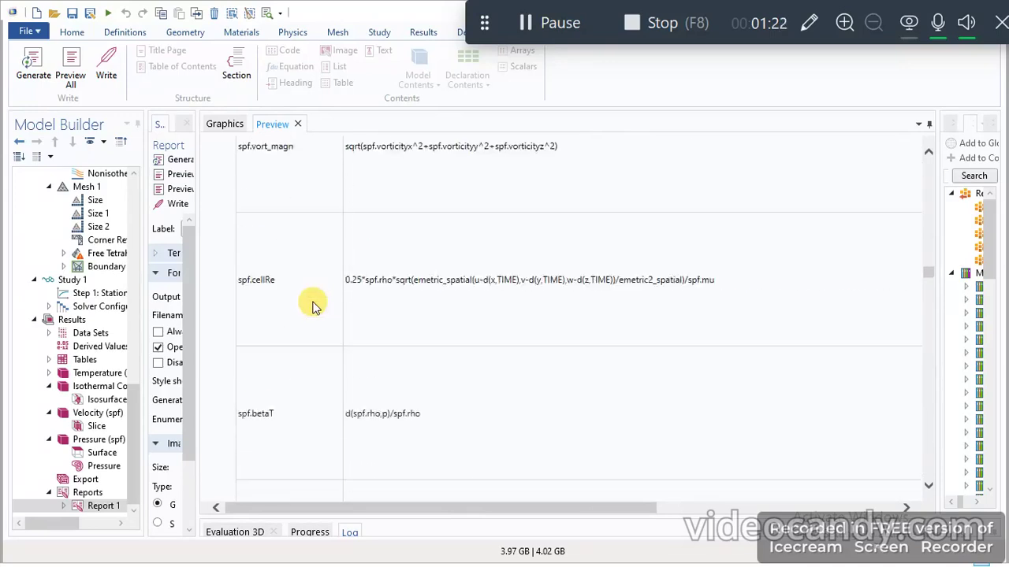
scroll(459, 210, "down", 10)
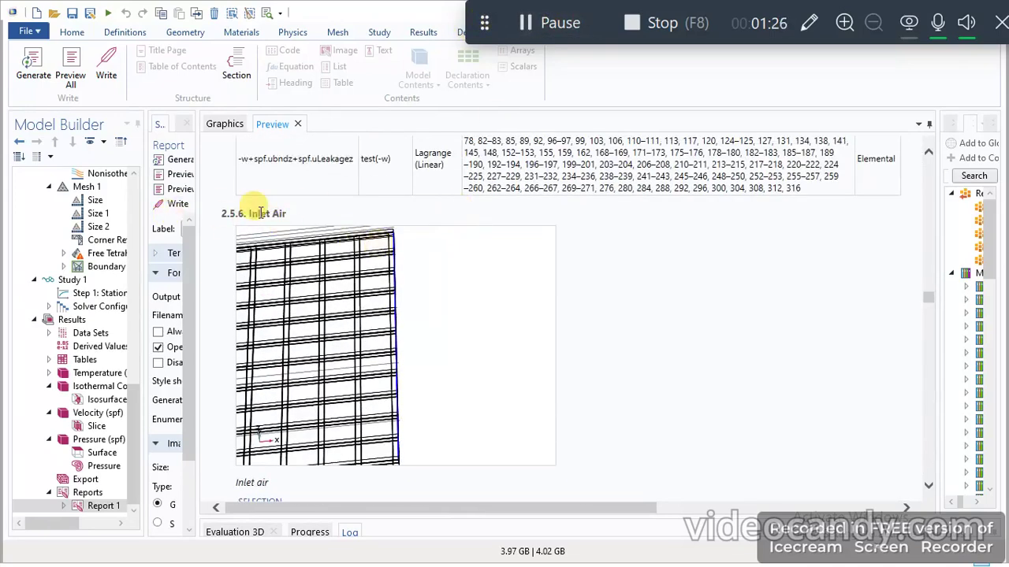
scroll(422, 284, "down", 5)
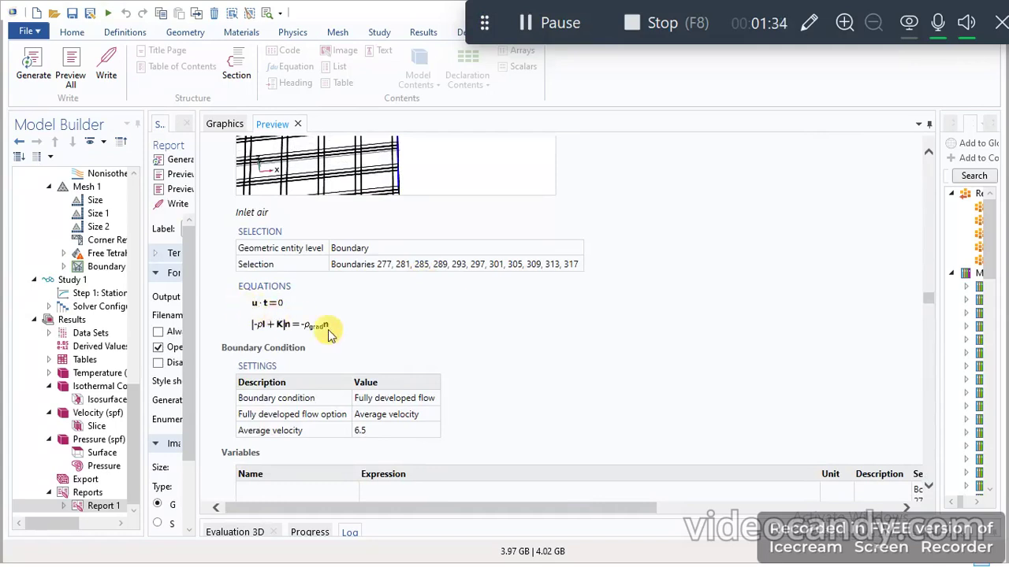
scroll(329, 335, "down", 6)
left_click(541, 22)
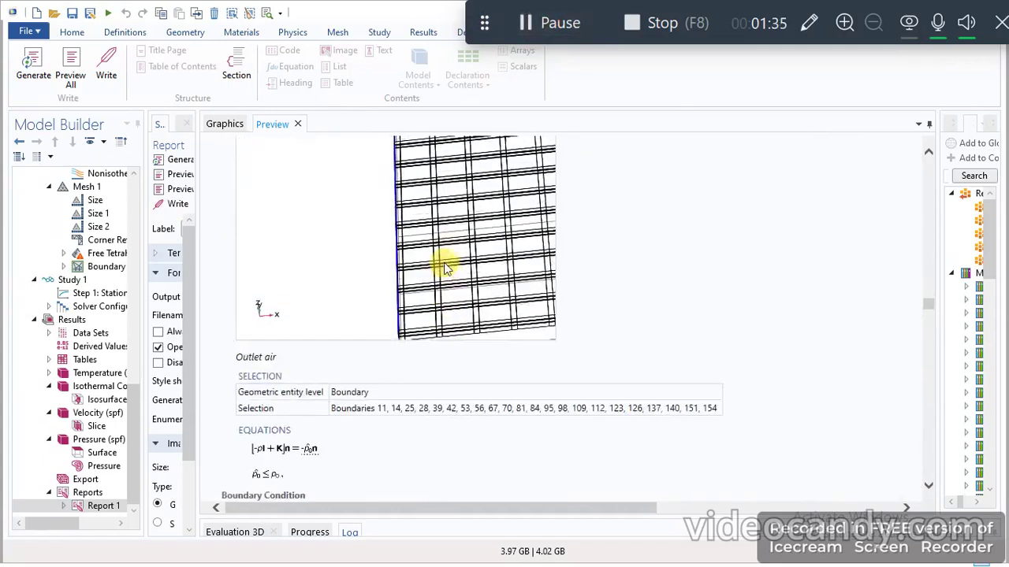
- Examine the report's Outlet Air section, including its boundary selection, equations and pressure boundary condition settings
scroll(444, 268, "up", 2)
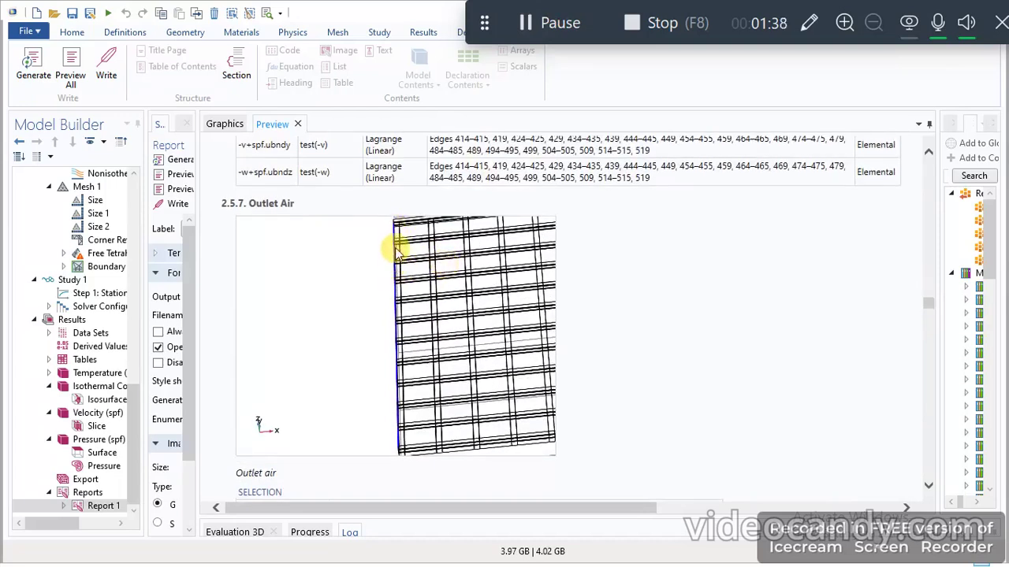
scroll(396, 252, "down", 5)
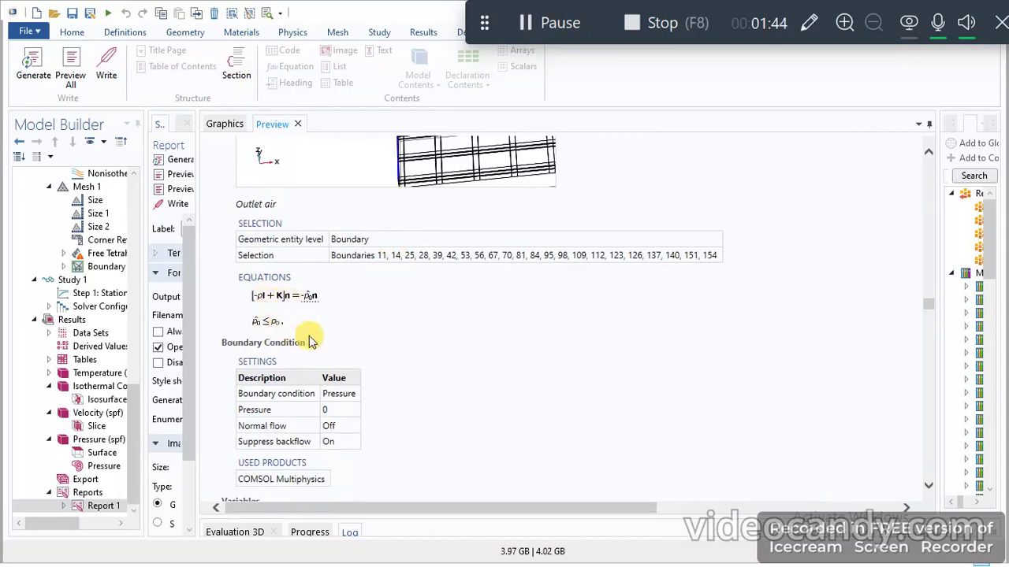
scroll(303, 338, "down", 9)
scroll(309, 340, "down", 8)
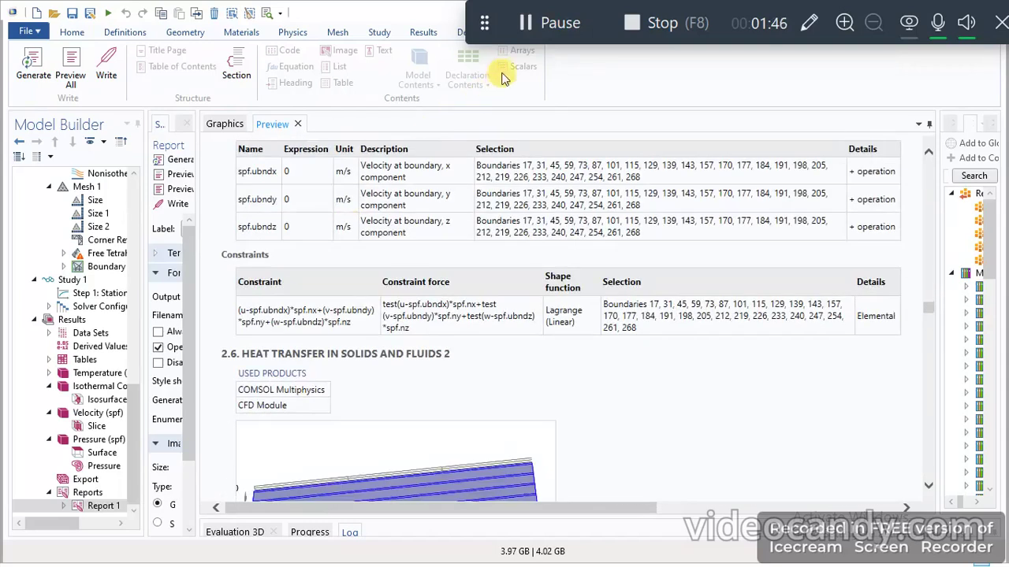
- Review the report's Symmetry 1 section, covering its boundary selection, equations and boundary velocity variables
scroll(367, 297, "up", 6)
scroll(367, 297, "up", 3)
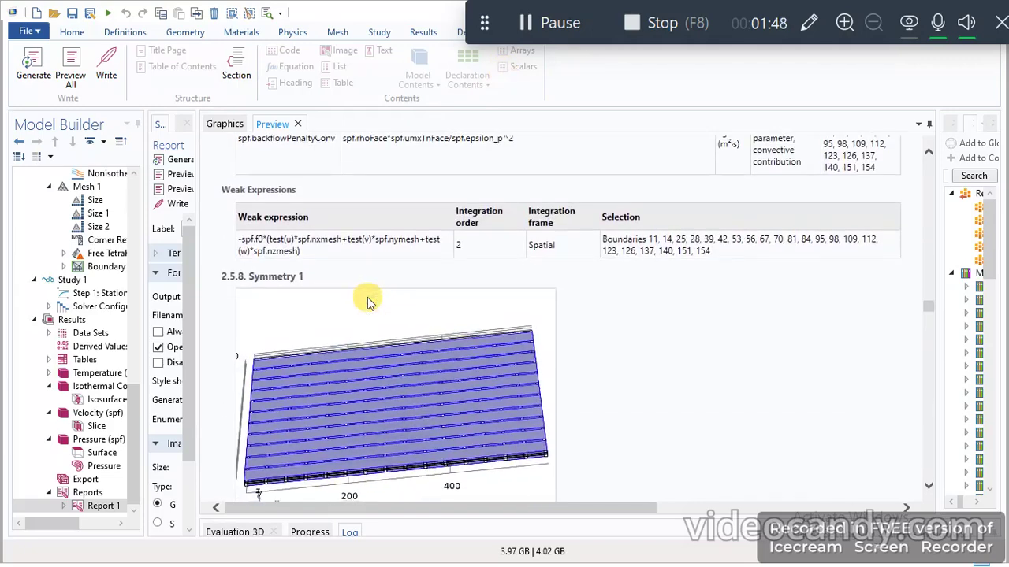
scroll(338, 282, "down", 5)
scroll(332, 335, "down", 7)
scroll(333, 332, "up", 5)
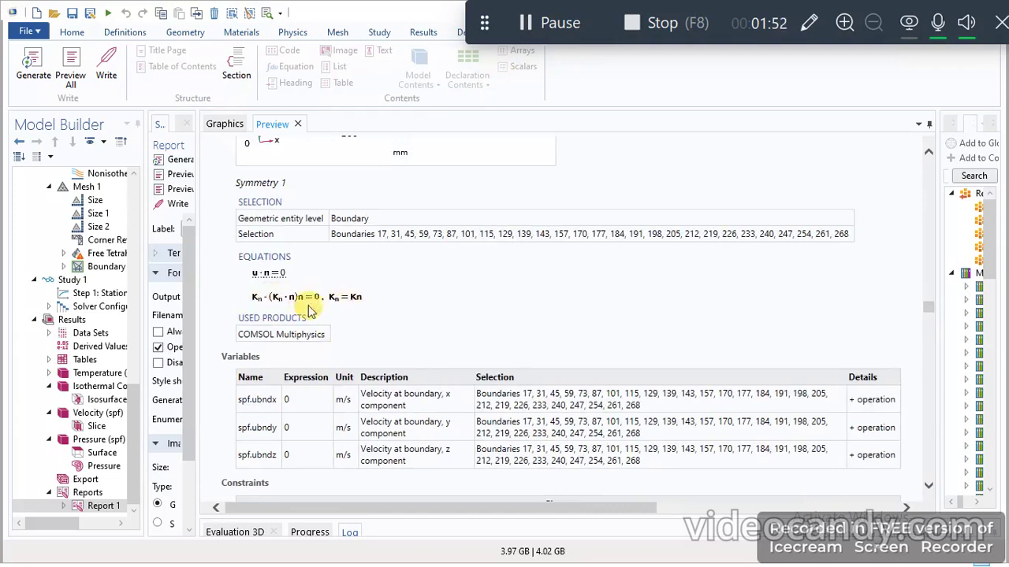
- Read the report's Heat Transfer in Solids and Fluids 2 section, covering its domain selection and governing equations
scroll(353, 297, "down", 5)
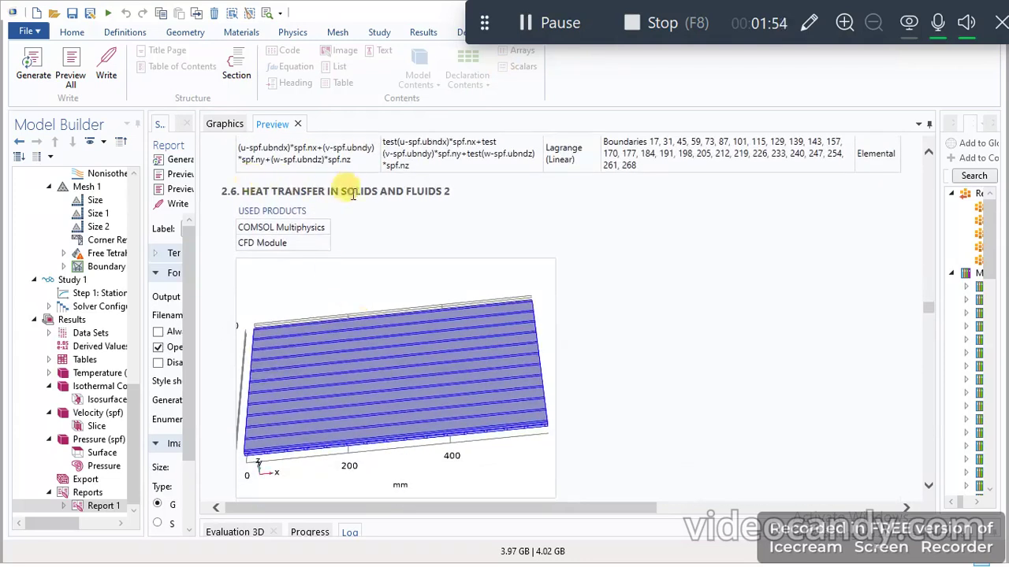
scroll(440, 203, "down", 1)
scroll(439, 204, "down", 6)
scroll(439, 204, "up", 9)
scroll(439, 204, "down", 7)
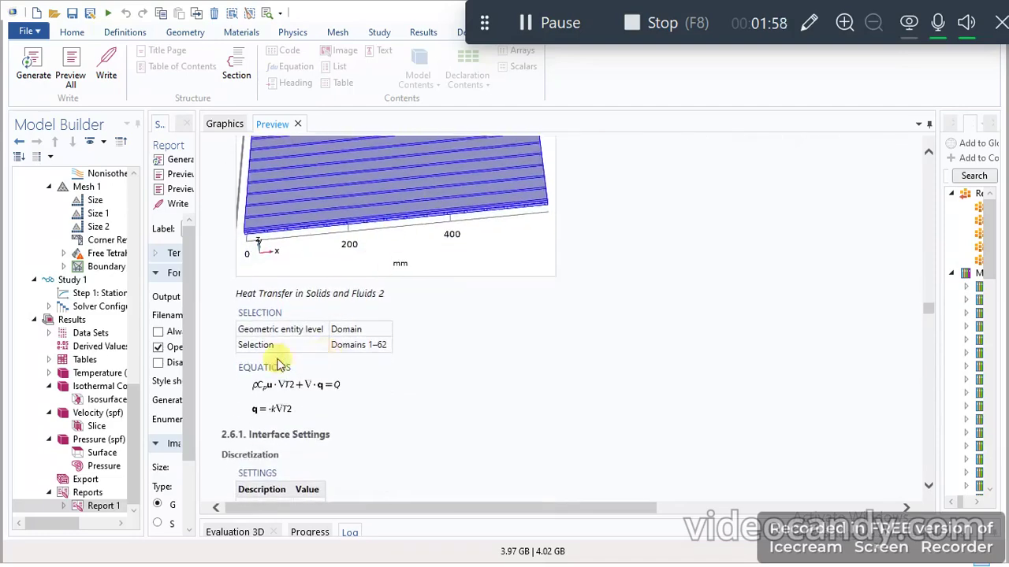
scroll(314, 384, "down", 15)
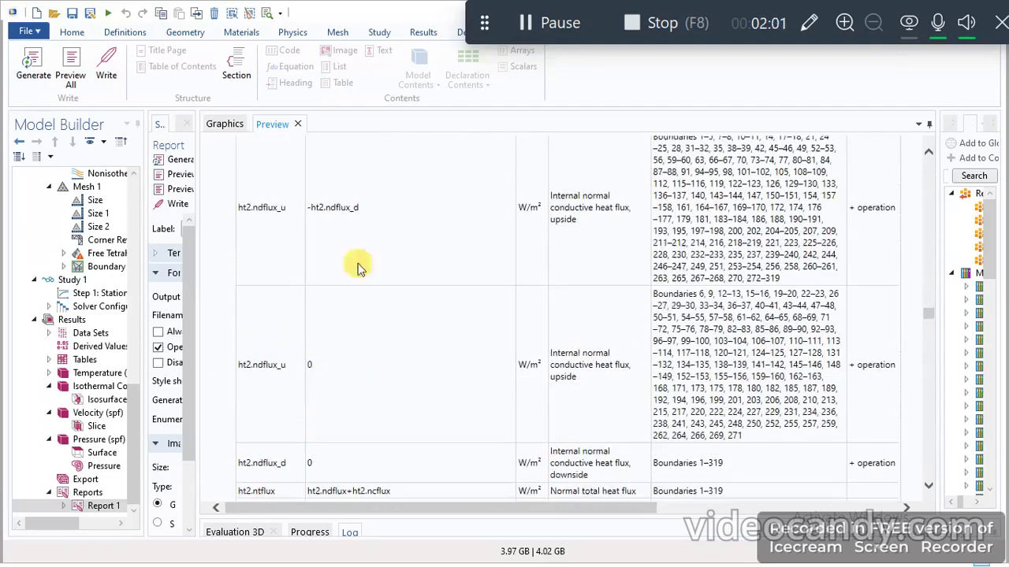
- Examine the Solid 1 section of the second heat transfer interface, including equations, heat conduction settings and properties from material
left_click(534, 30)
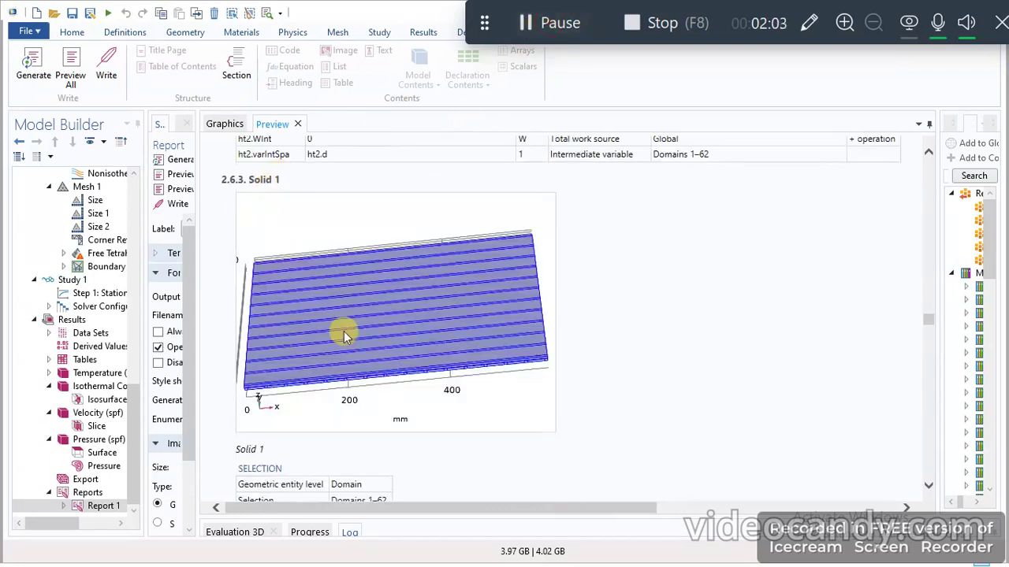
scroll(344, 332, "down", 5)
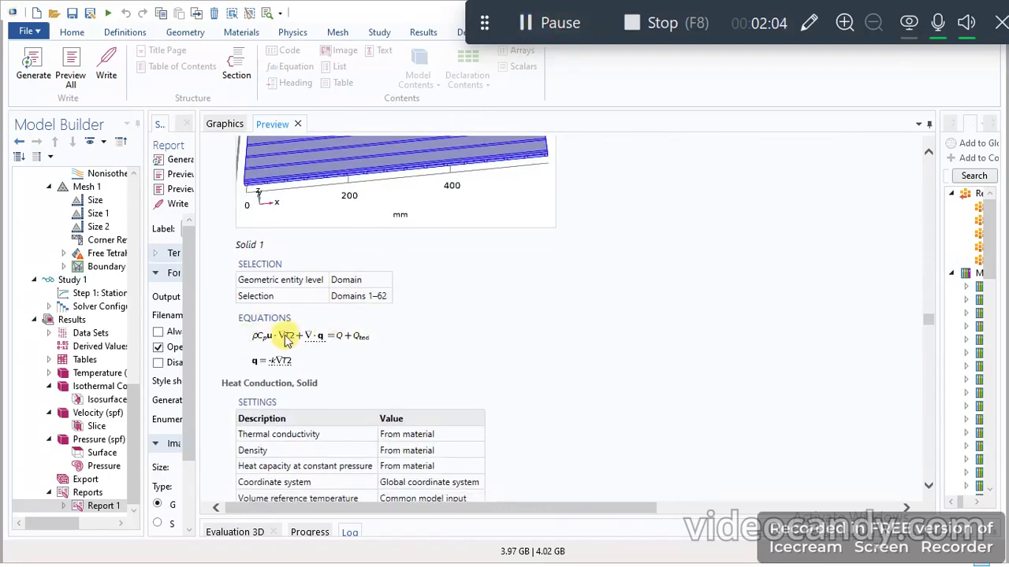
scroll(326, 356, "down", 3)
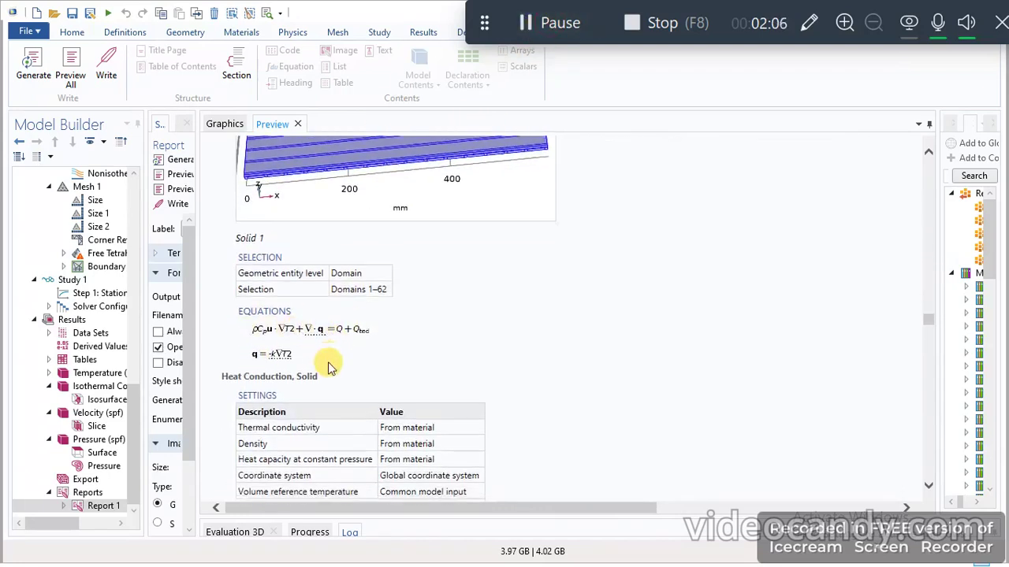
scroll(333, 264, "down", 3)
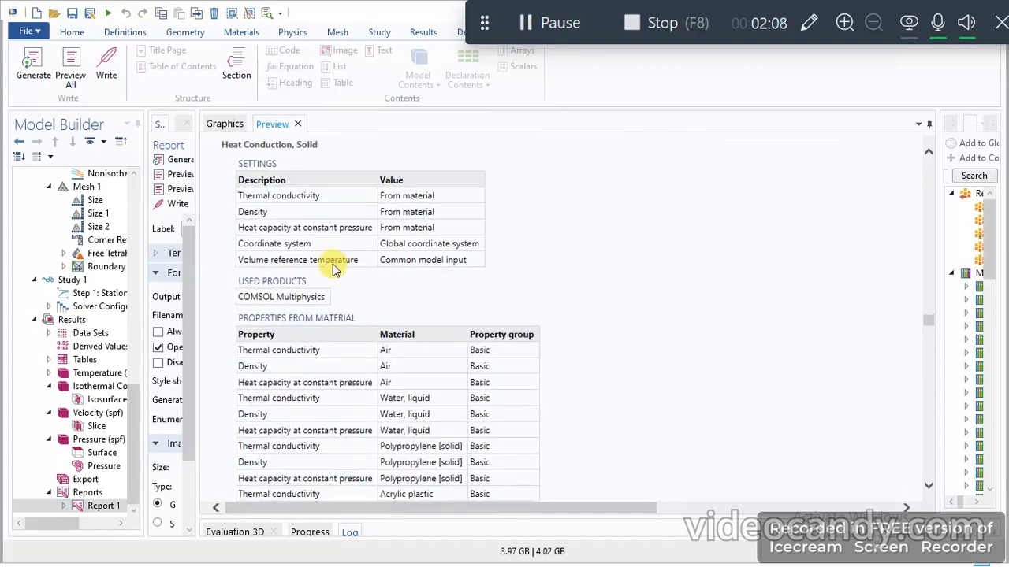
scroll(430, 236, "down", 10)
scroll(430, 237, "up", 8)
scroll(430, 236, "down", 15)
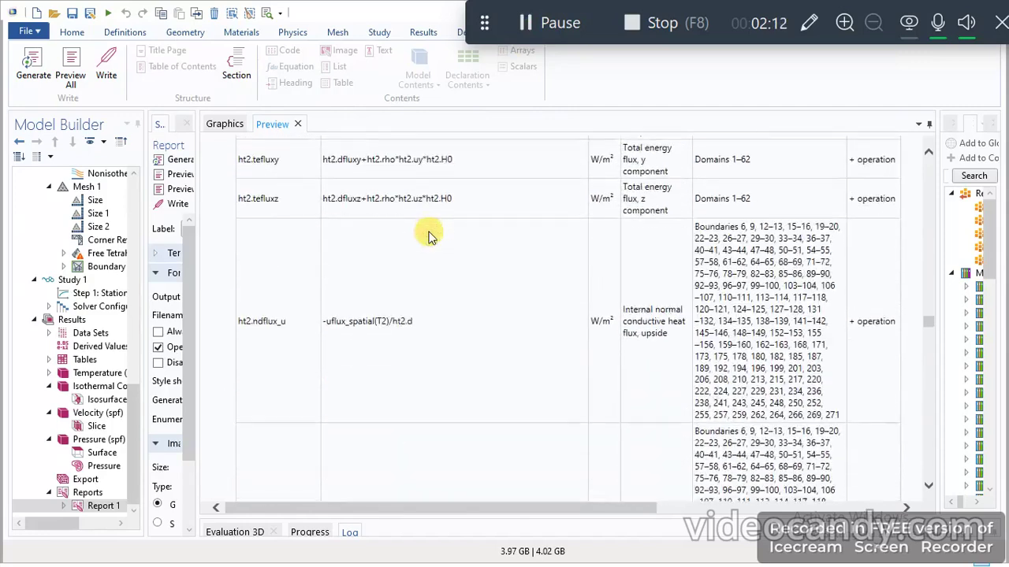
- Go back to the Fluid 1 section of the second heat transfer interface and read its selection, equations and heat conduction settings
scroll(430, 237, "up", 10)
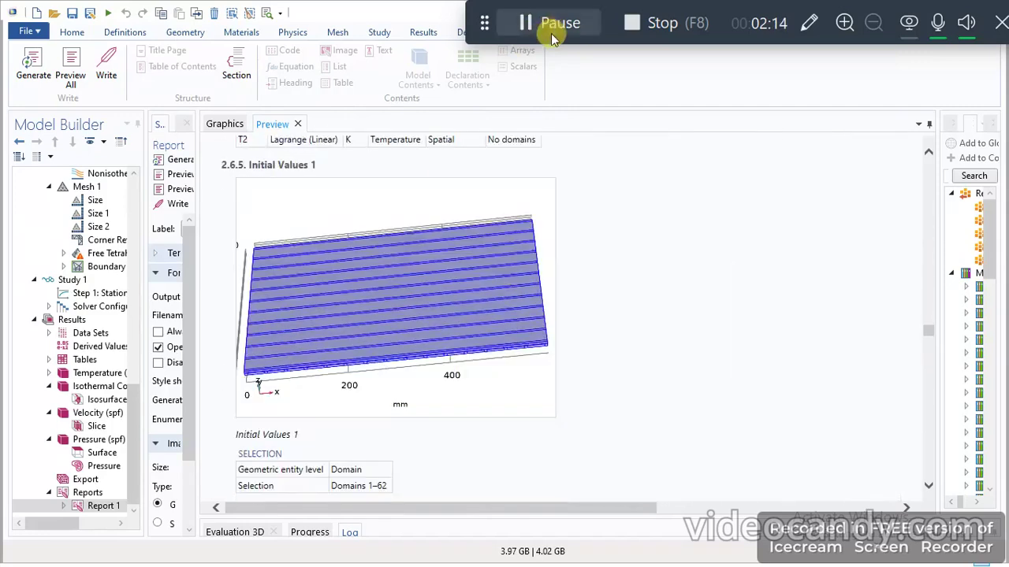
scroll(402, 258, "up", 8)
scroll(402, 260, "up", 3)
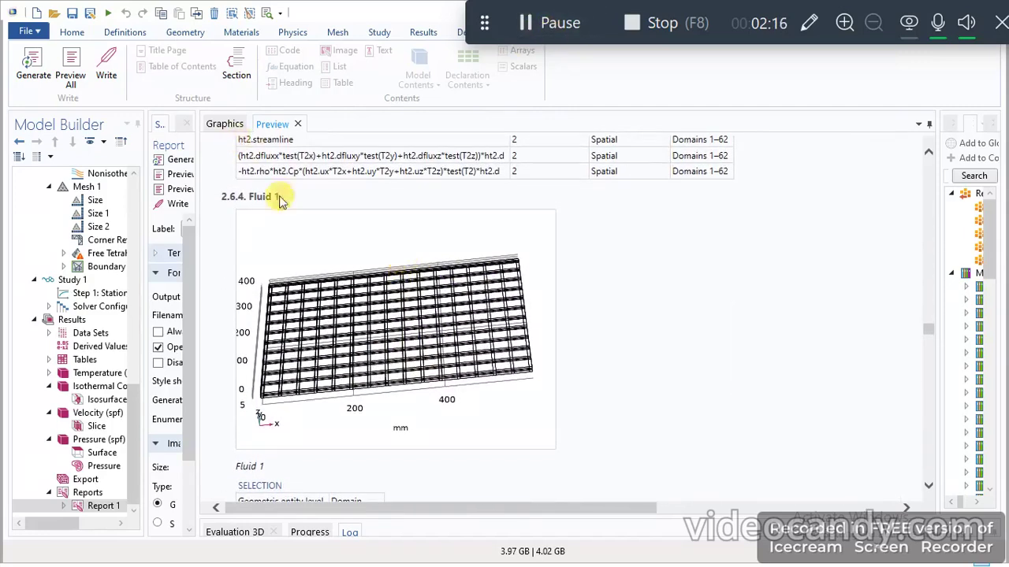
scroll(350, 336, "down", 10)
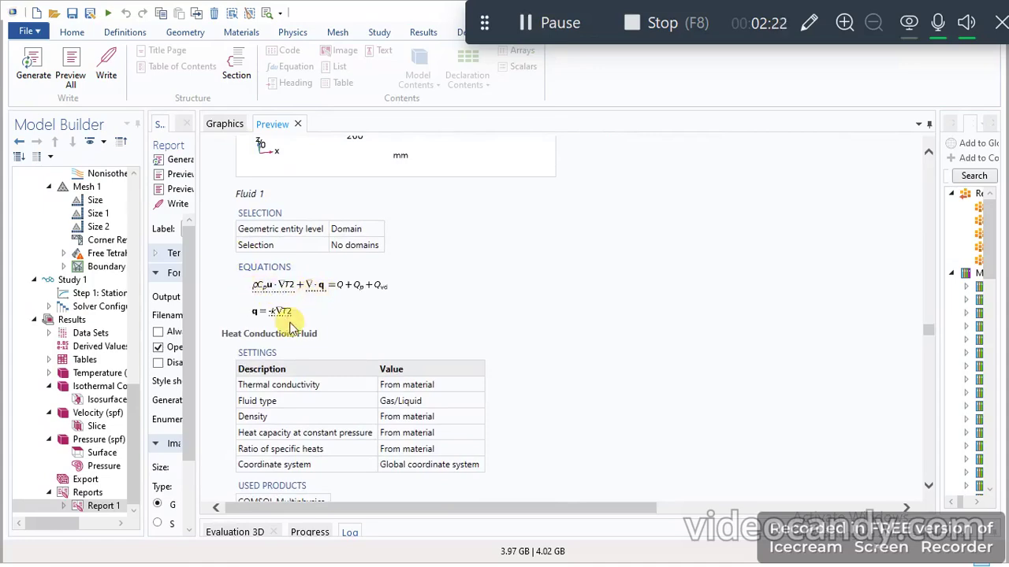
scroll(272, 316, "down", 15)
scroll(290, 325, "up", 18)
scroll(290, 325, "down", 13)
- Review the second heat transfer interface's initial temperature settings and its Inflow Water equations and upstream properties
scroll(290, 325, "down", 20)
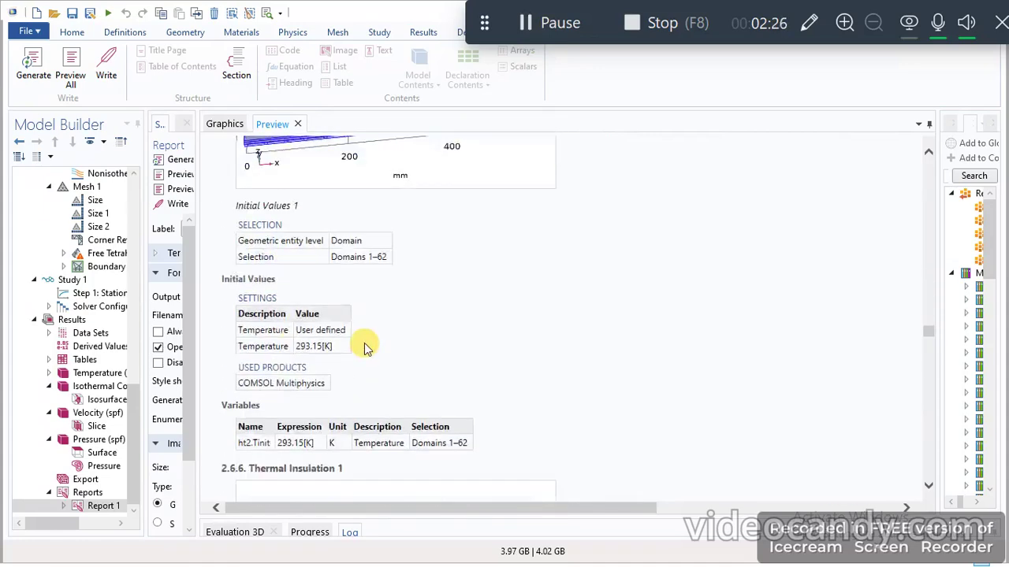
scroll(365, 348, "down", 15)
scroll(360, 338, "up", 7)
scroll(316, 316, "down", 7)
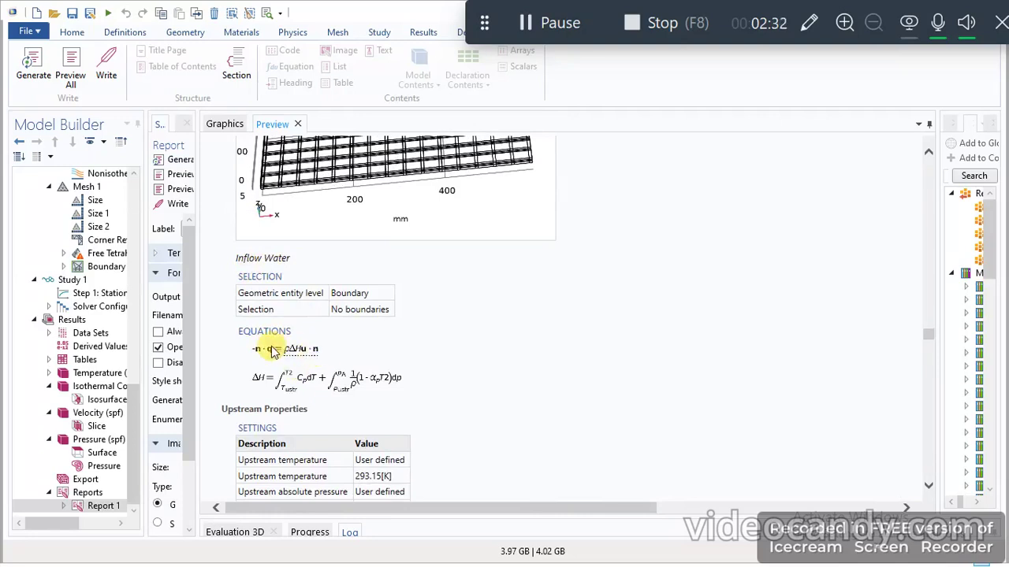
scroll(340, 387, "down", 8)
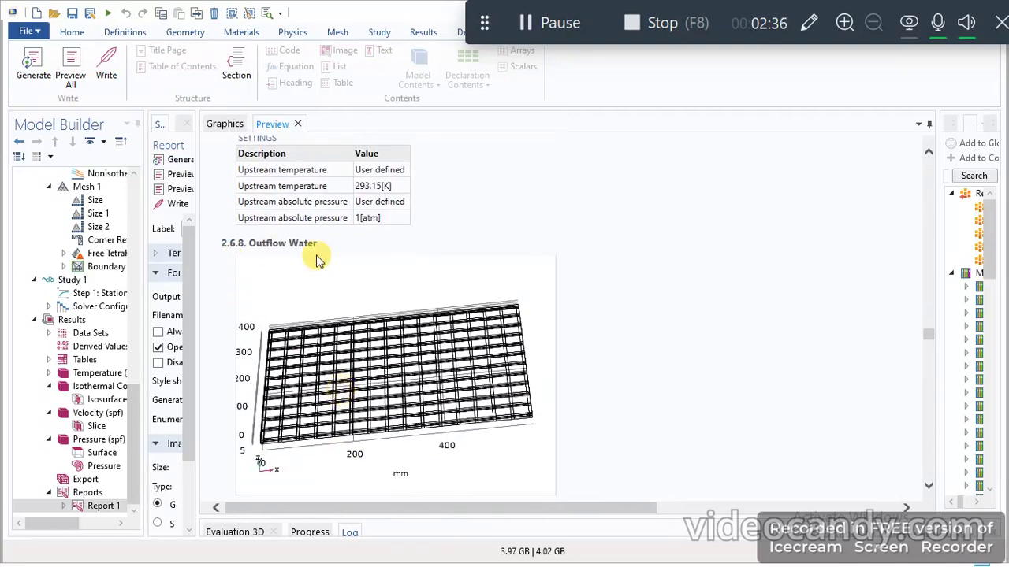
- Read the report's Turbulent Flow, k-ε 2 section, covering its domain selection and the momentum, continuity and turbulence transport equations
scroll(317, 255, "down", 10)
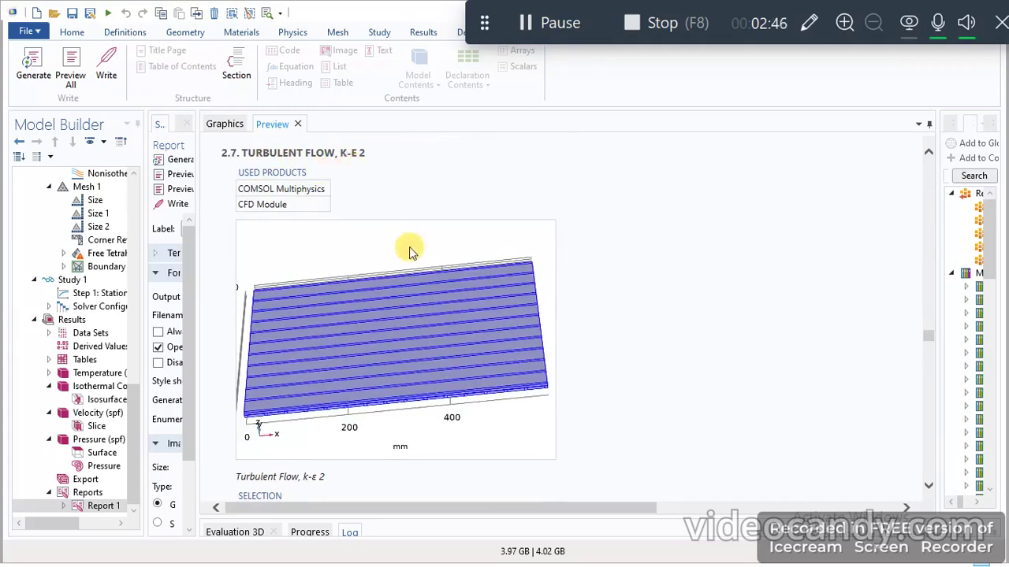
scroll(409, 247, "down", 4)
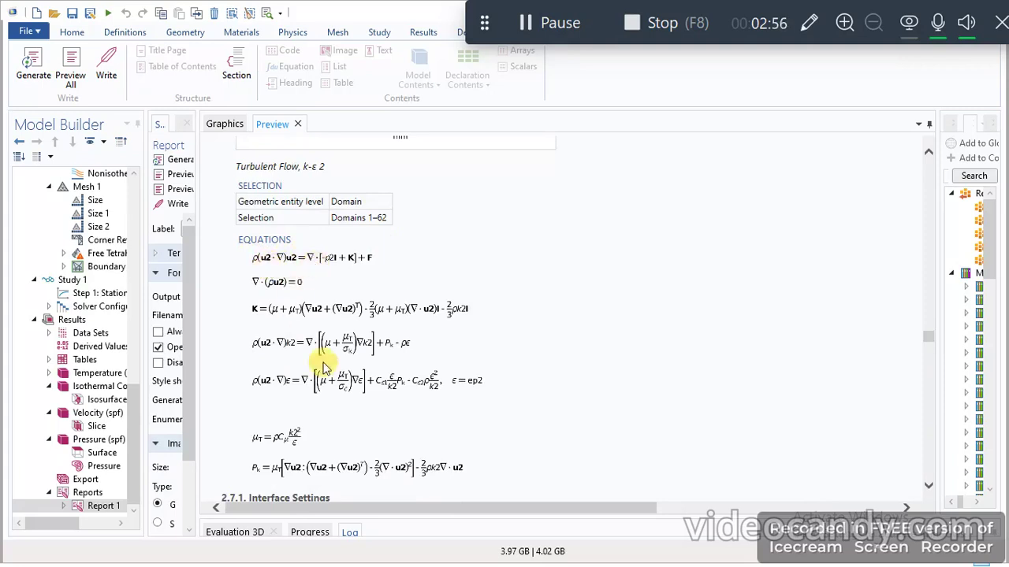
scroll(322, 360, "down", 2)
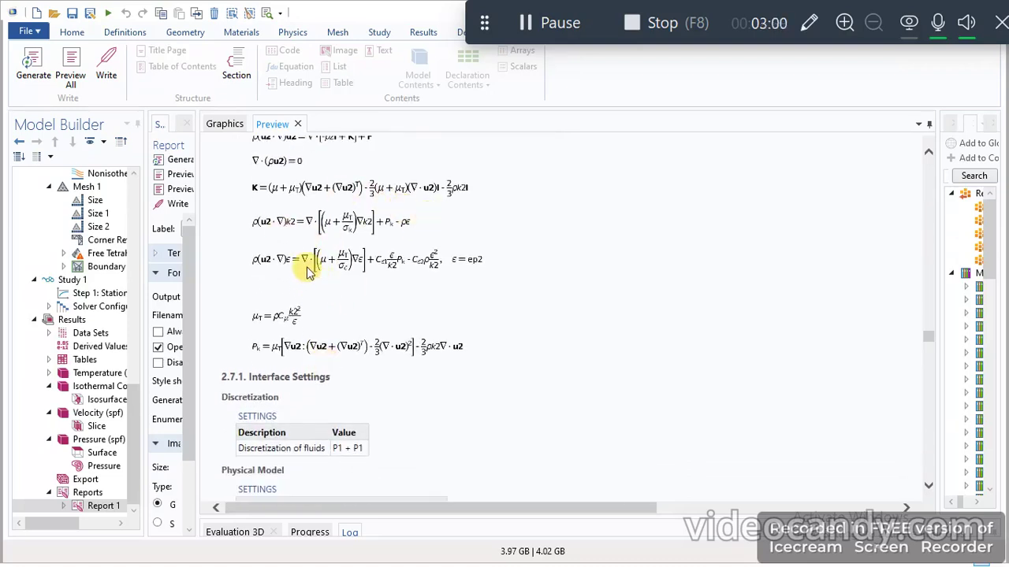
scroll(307, 270, "up", 2)
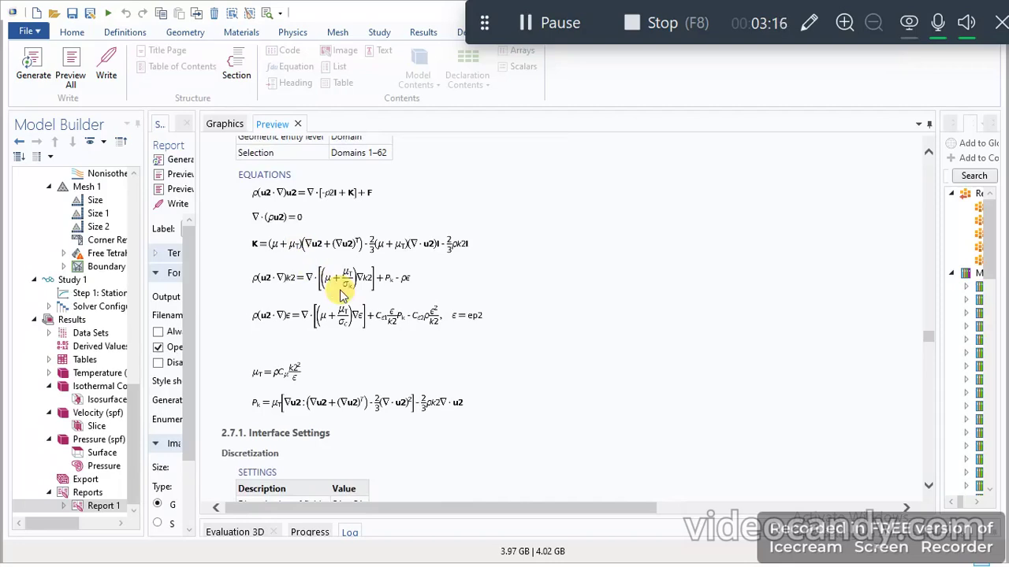
- Examine the report's Mesh 1 statistics and the element settings of the Size, Size 1 and Size 2 nodes
scroll(417, 293, "down", 1)
scroll(418, 290, "down", 10)
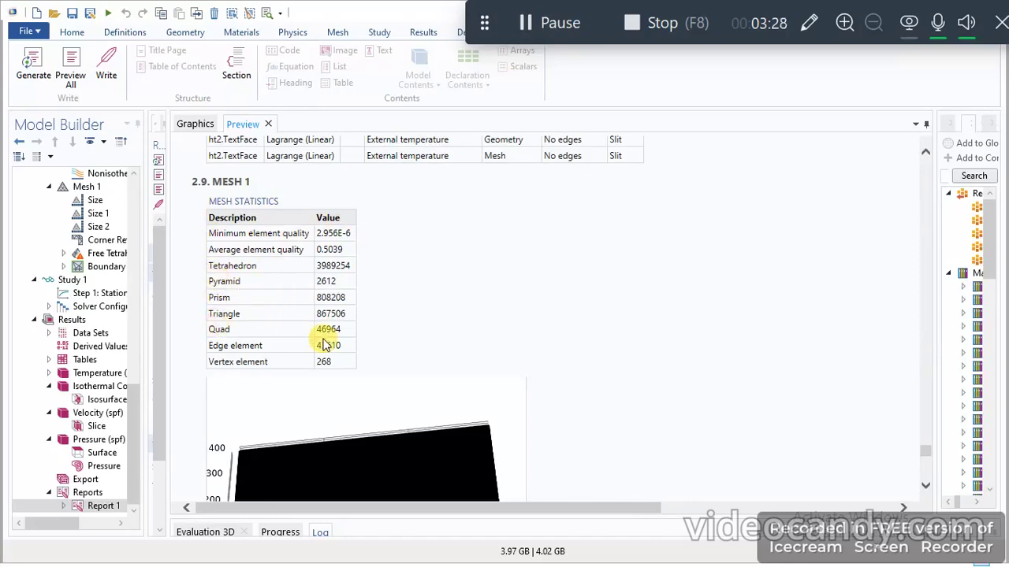
scroll(322, 342, "down", 5)
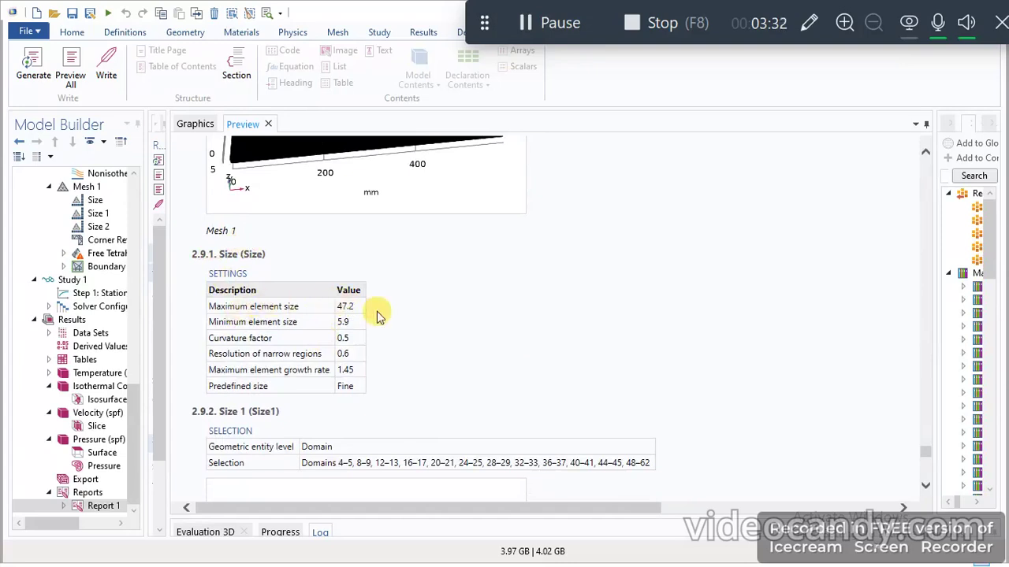
scroll(293, 379, "down", 12)
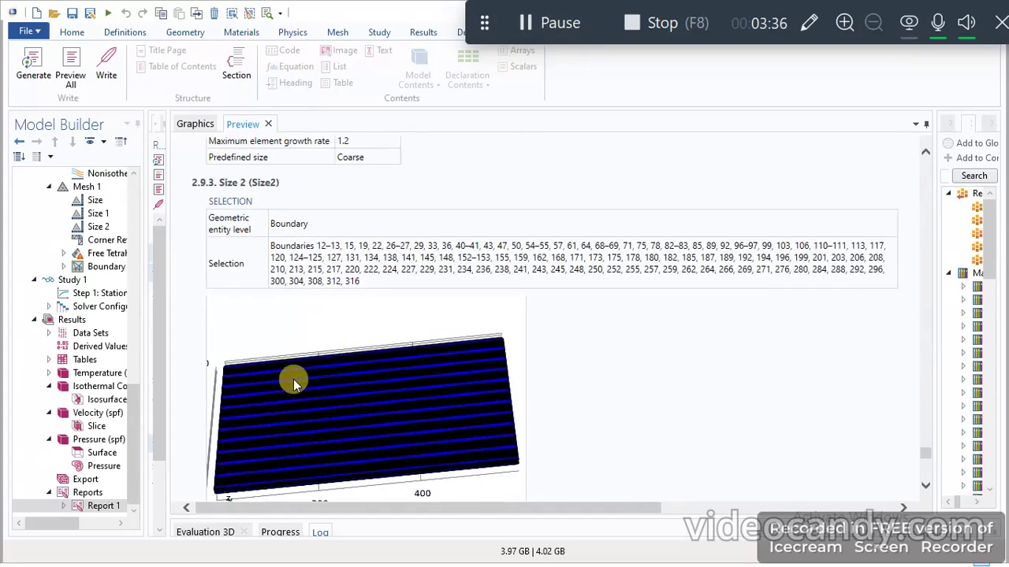
scroll(333, 231, "down", 10)
scroll(336, 235, "up", 8)
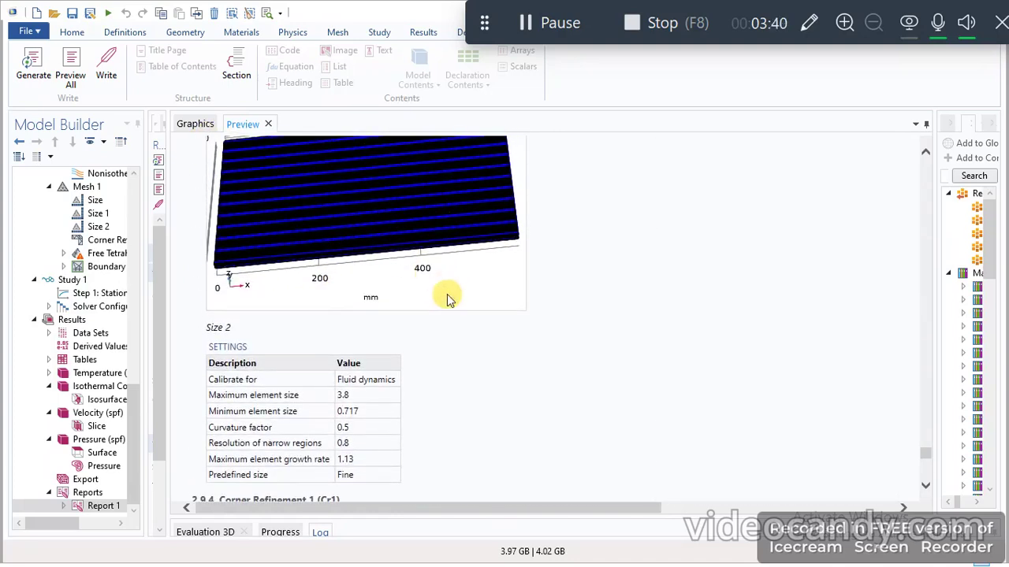
- Look over the Corner Refinement 1, Free Tetrahedral 1 and Boundary Layers 1 domain selections in the report's mesh section
scroll(447, 296, "down", 6)
scroll(447, 298, "down", 6)
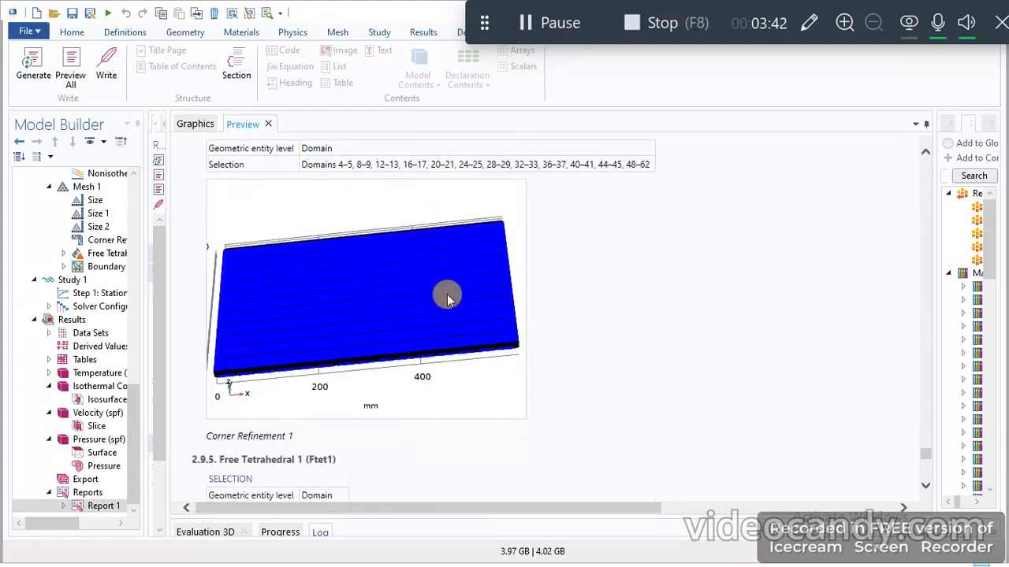
scroll(447, 298, "down", 10)
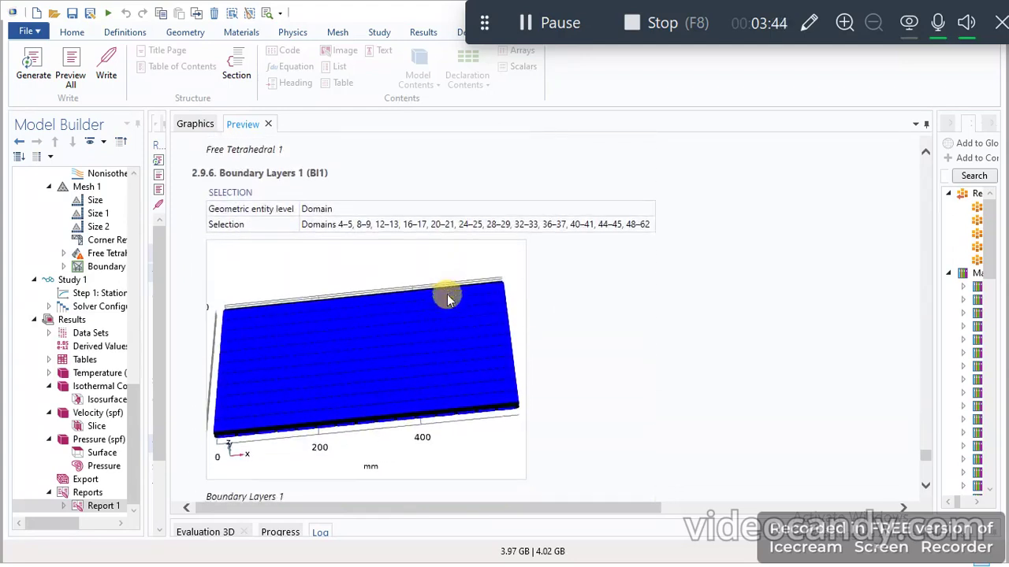
- Review the report's solver configuration, from the compile log and dependent variables to the smoother and coarse solver settings
scroll(447, 298, "down", 15)
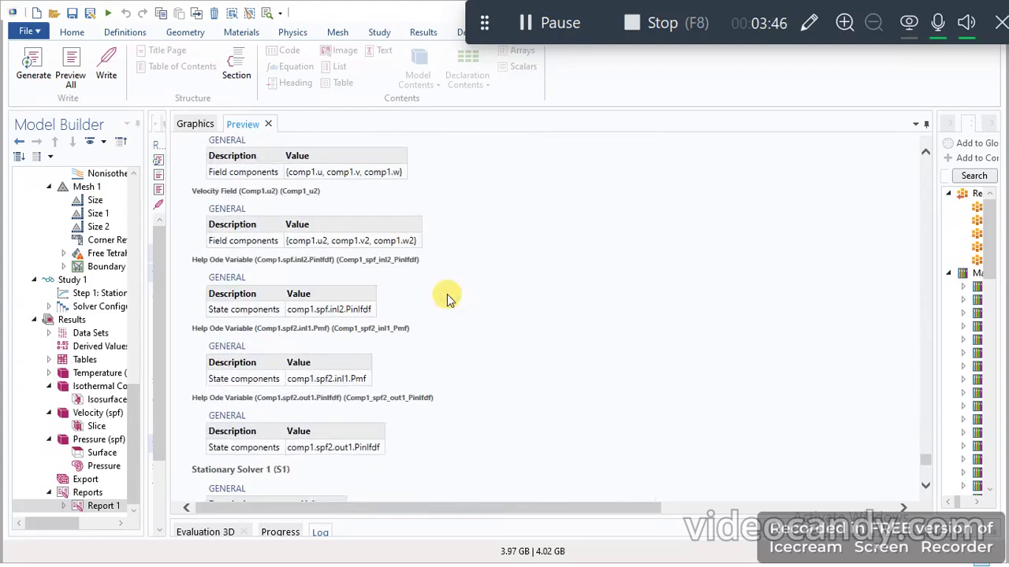
scroll(447, 298, "up", 5)
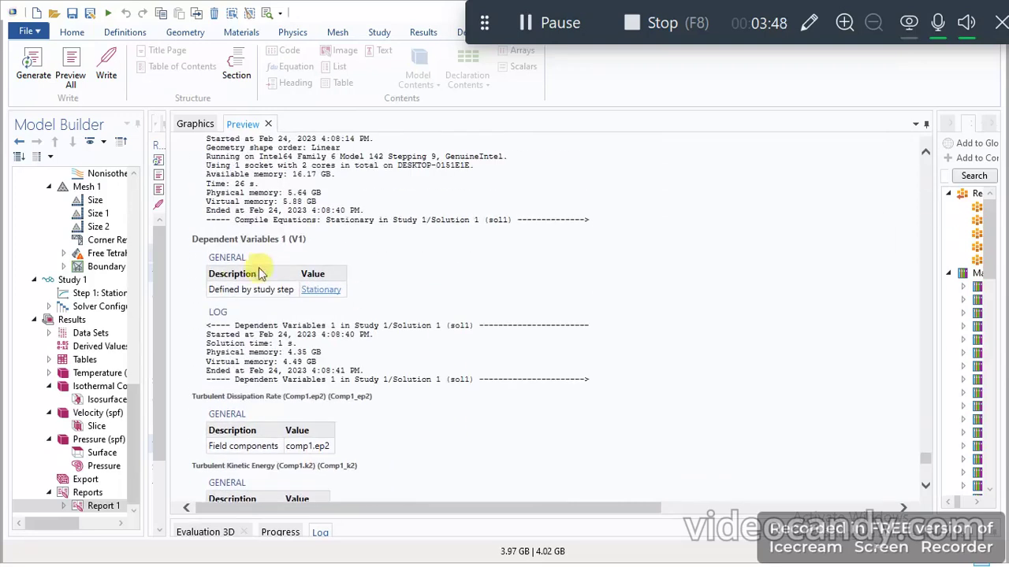
scroll(325, 349, "up", 1)
scroll(331, 331, "up", 3)
scroll(338, 304, "down", 15)
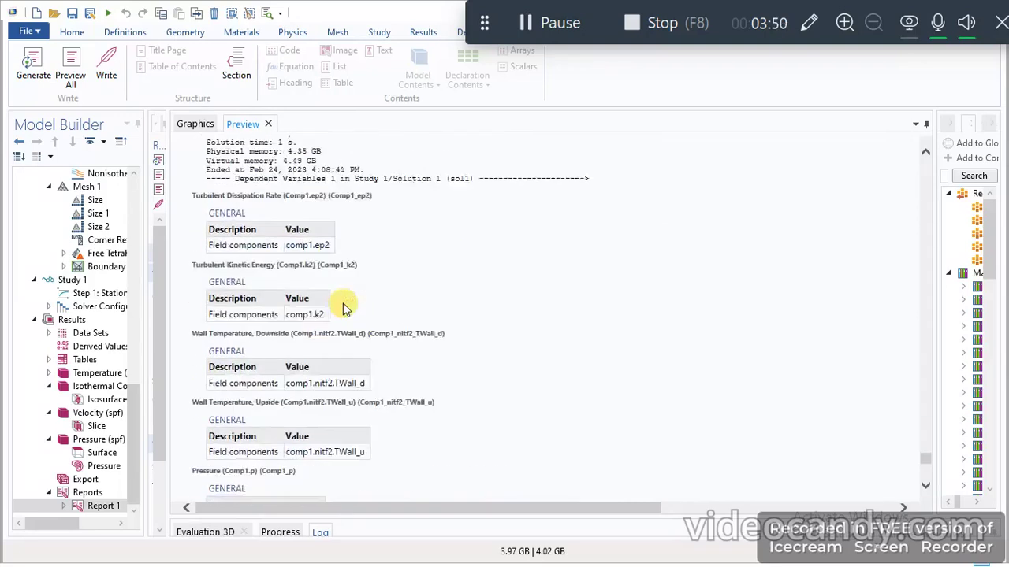
scroll(343, 308, "down", 12)
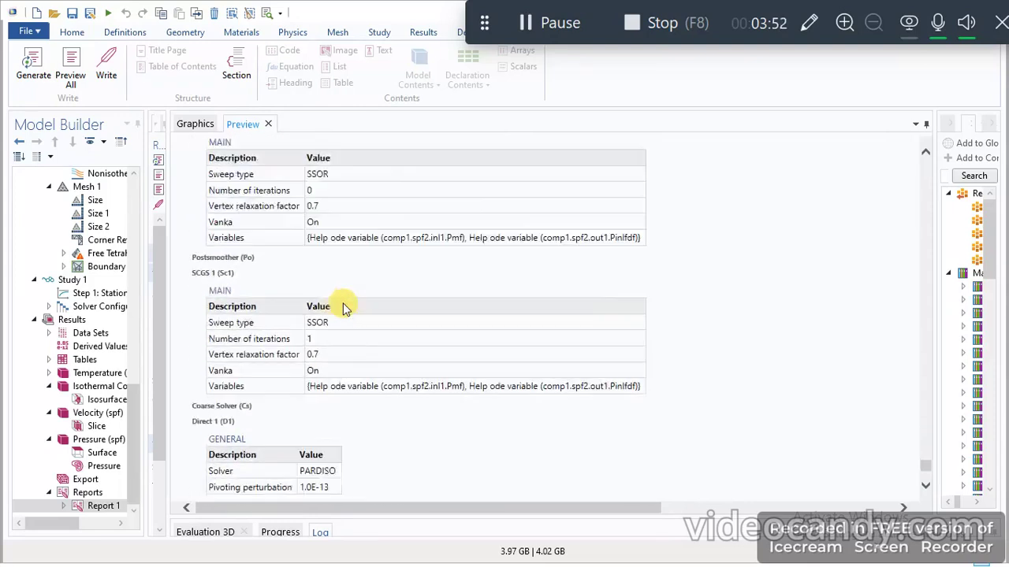
- Inspect the report's plot groups for surface temperature, isothermal contours, velocity magnitude and pressure contours
left_click(559, 23)
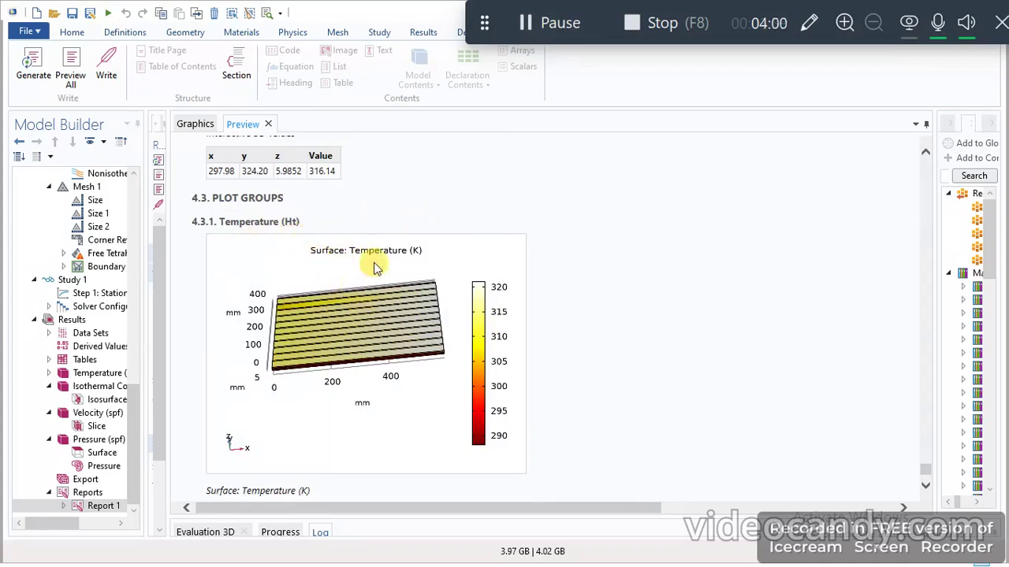
scroll(498, 315, "down", 4)
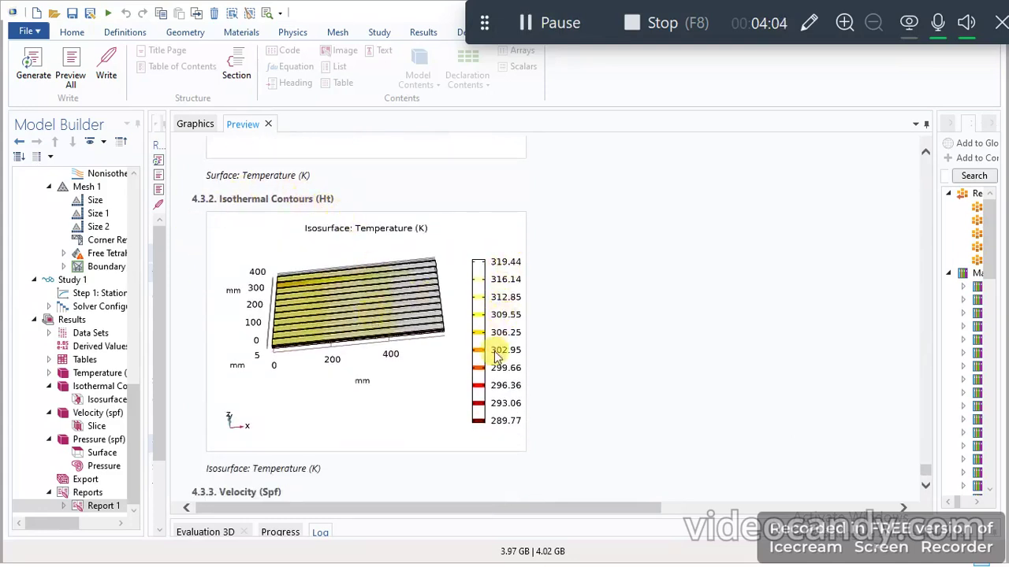
scroll(495, 349, "down", 2)
scroll(398, 355, "down", 2)
scroll(398, 354, "down", 3)
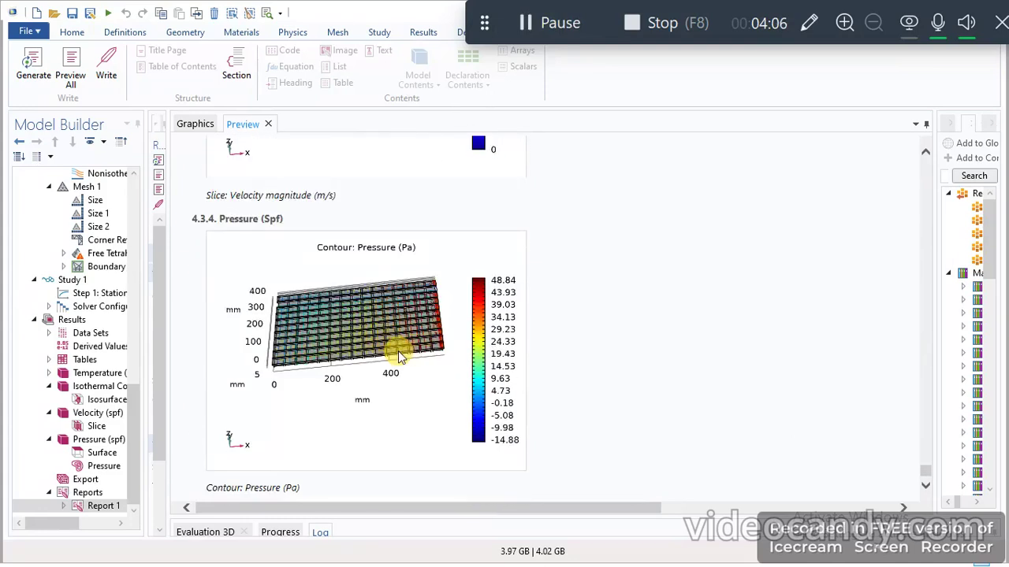